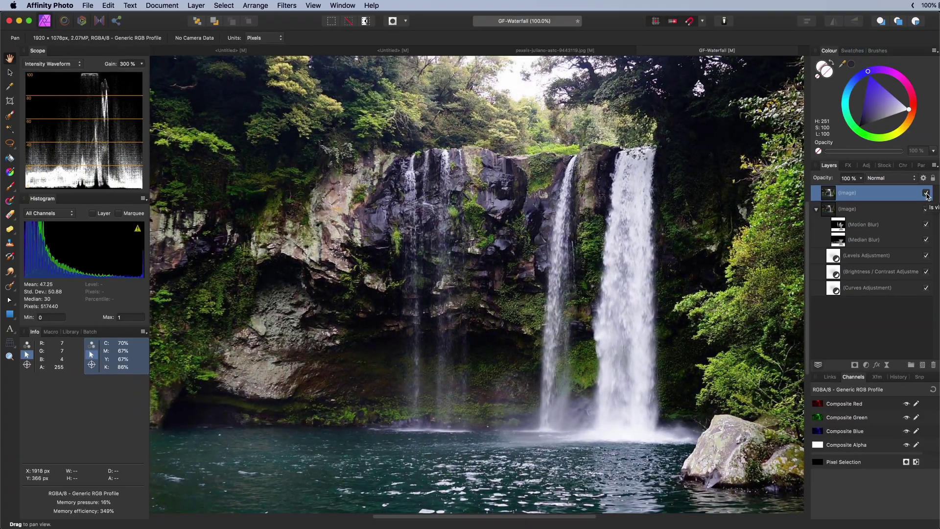
- Remove the edited copy with its filter and adjustment layers, and show the remaining original waterfall image layer
key(Delete)
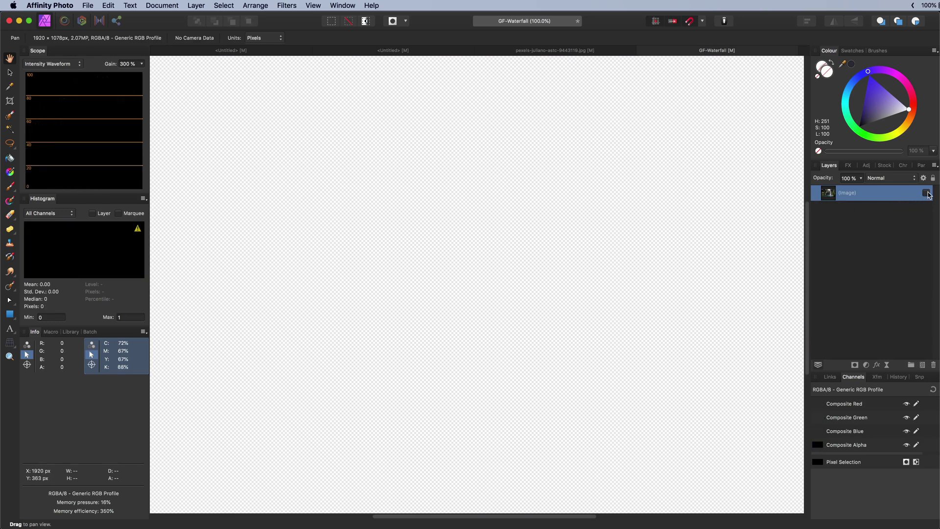
click(926, 193)
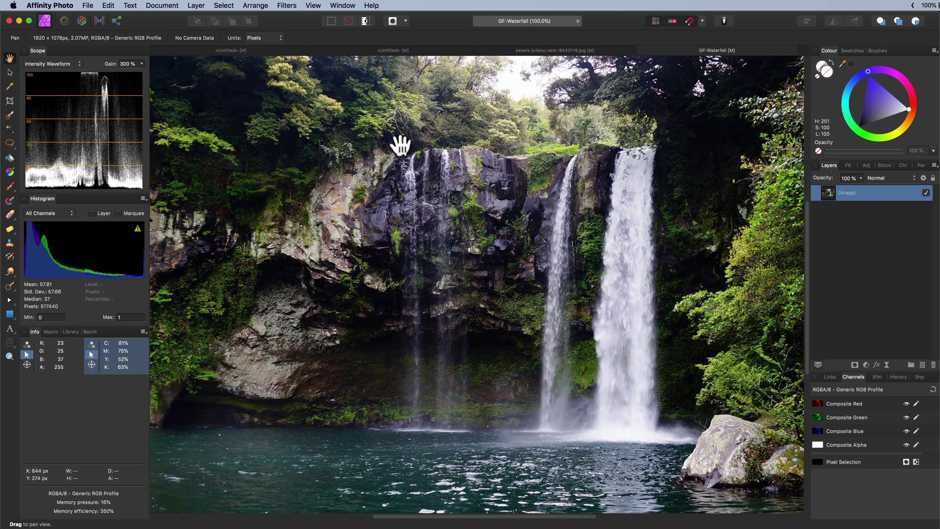
- Add a live Motion Blur filter to the waterfall image with Preserve Alpha on, rotation 273° and radius 21.5 px
click(888, 365)
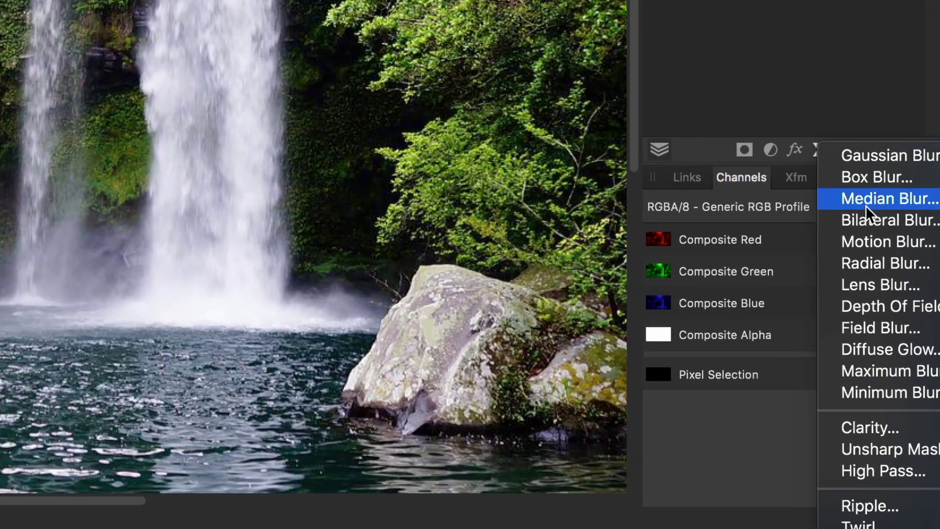
click(867, 241)
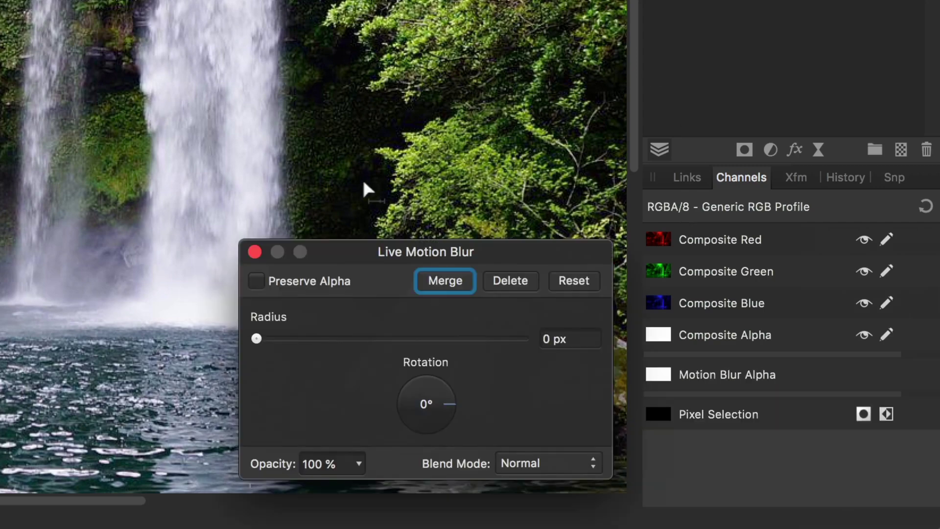
click(450, 419)
drag(450, 414, 429, 442)
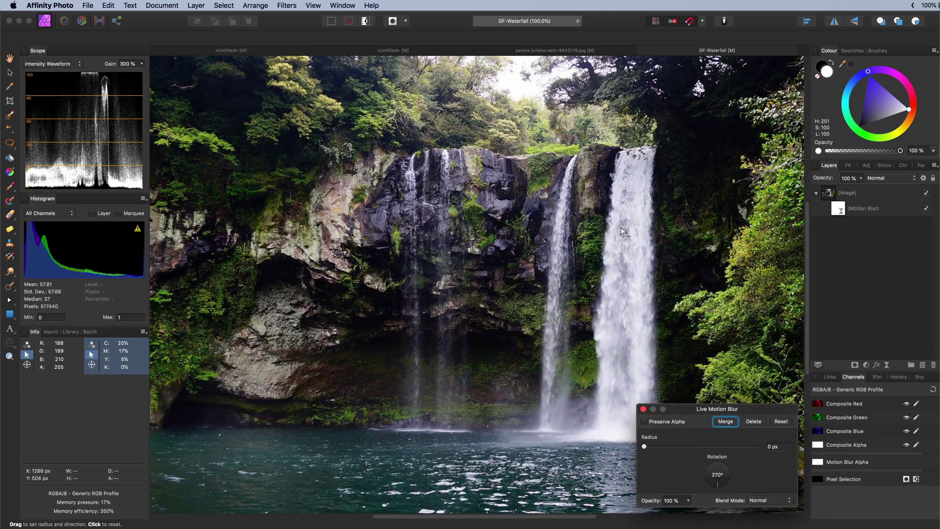
drag(257, 339, 339, 339)
drag(696, 456, 697, 456)
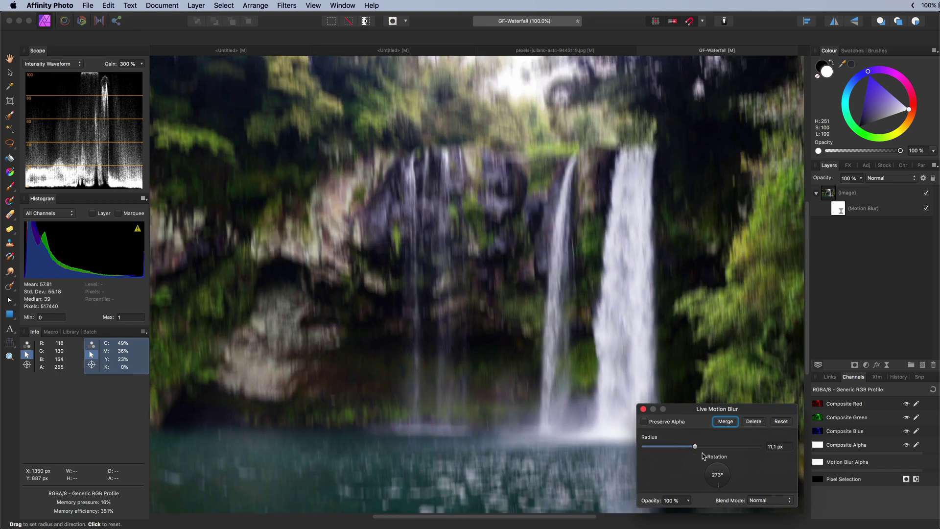
click(671, 423)
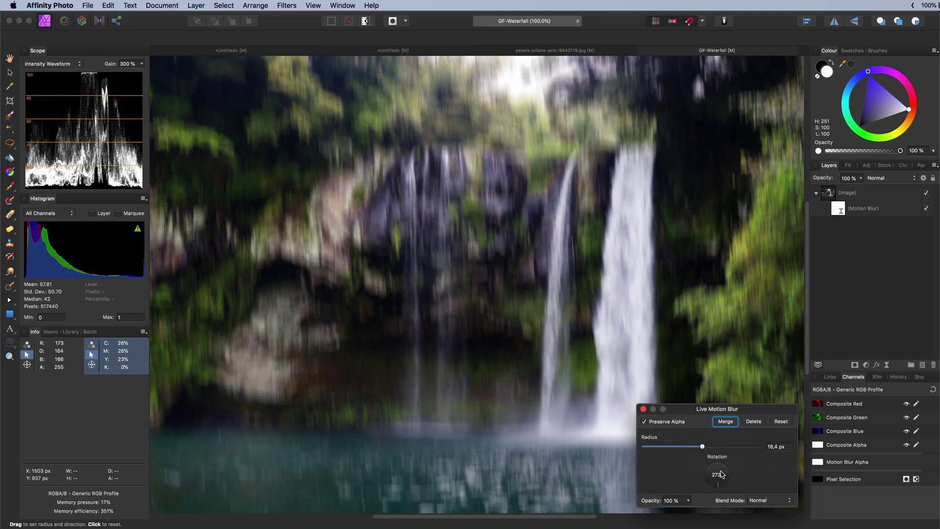
mouse_move(703, 446)
mouse_down()
mouse_move(723, 453)
mouse_move(710, 456)
mouse_up()
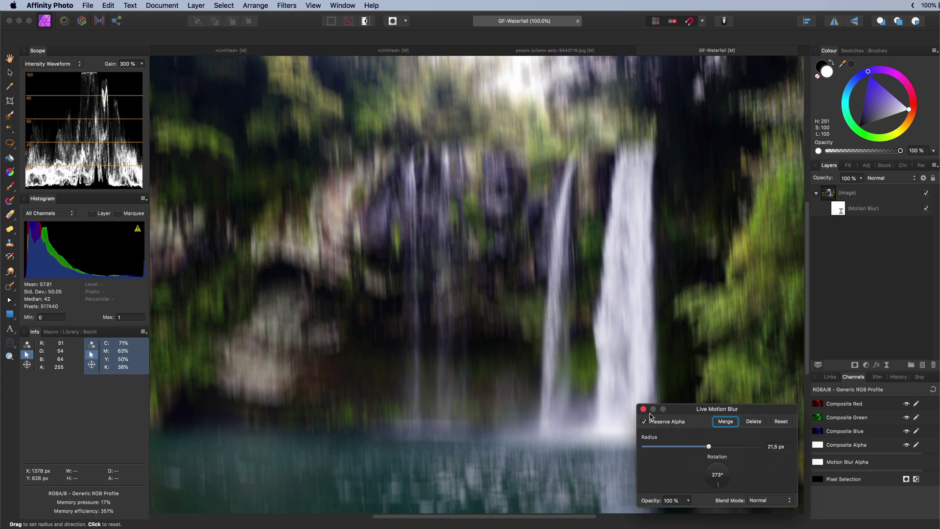
click(643, 409)
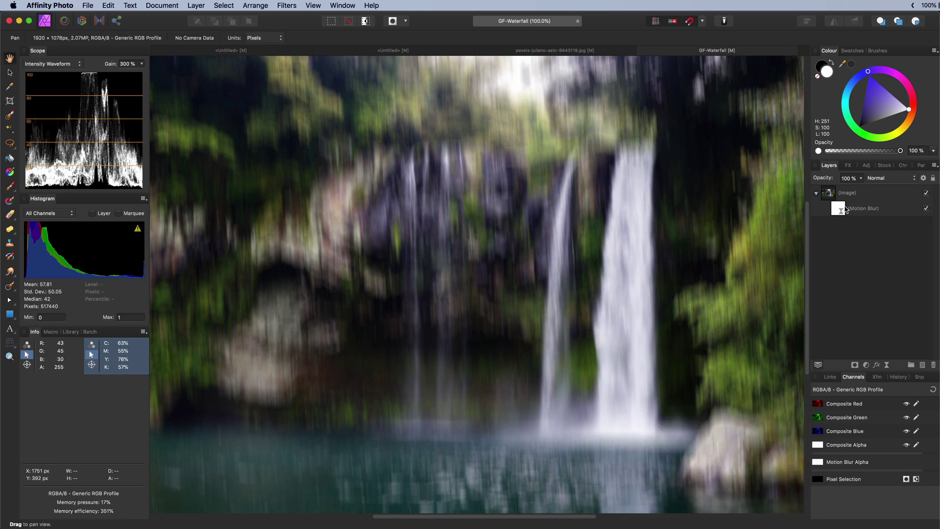
- Invert the Motion Blur filter layer's mask to black so the blur is hidden across the whole image
click(843, 211)
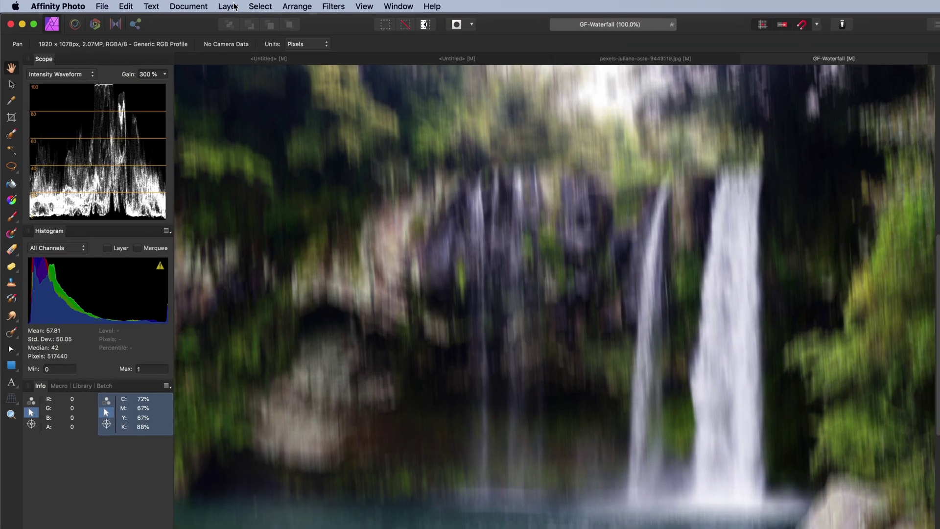
click(197, 6)
click(377, 49)
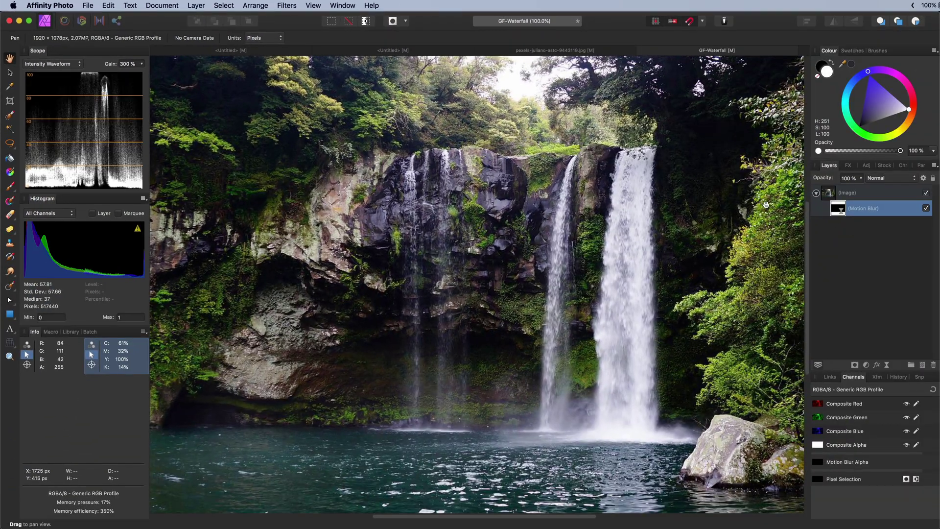
- Paint the motion blur in white over the large waterfall with a soft 75.8 px brush at 79% flow
key(b)
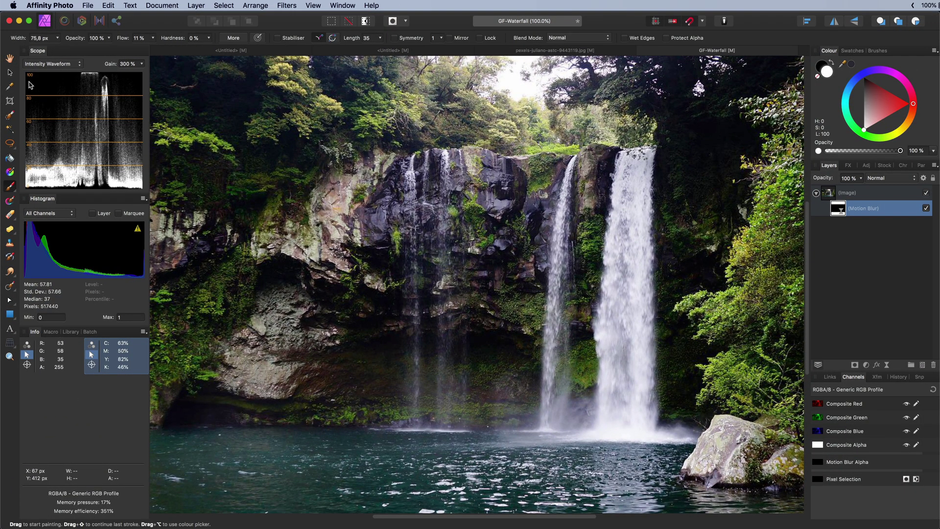
key(bracketright)
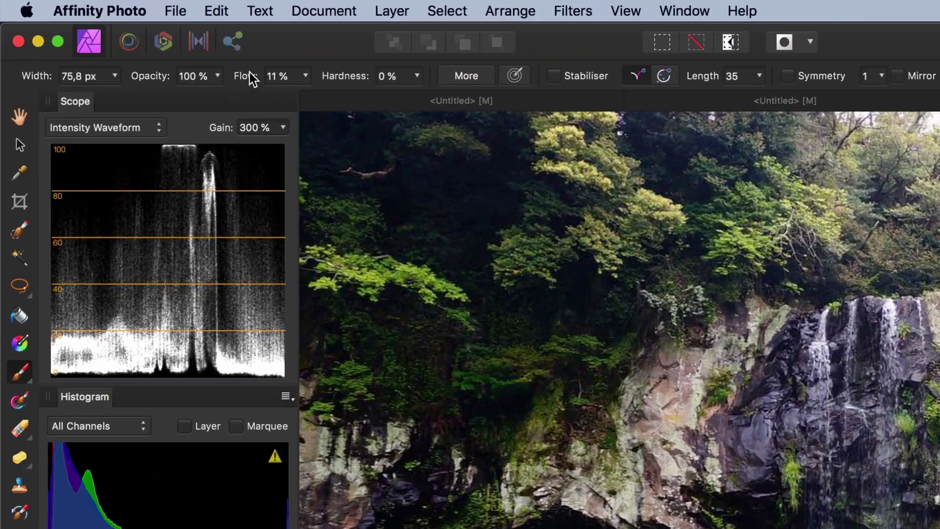
drag(249, 72, 317, 79)
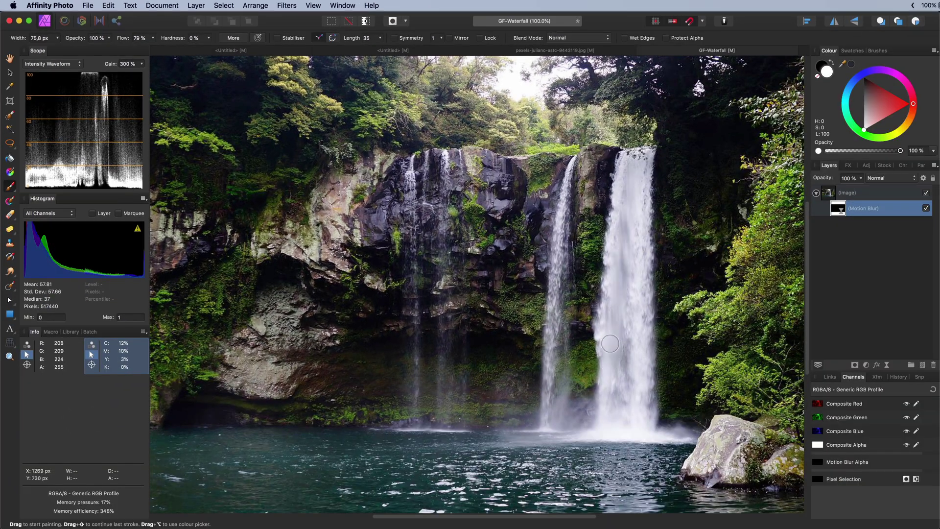
mouse_move(610, 343)
mouse_down()
mouse_move(637, 199)
mouse_move(631, 384)
mouse_move(644, 185)
mouse_move(642, 388)
mouse_move(640, 160)
mouse_move(631, 162)
mouse_move(607, 304)
mouse_move(606, 418)
mouse_up()
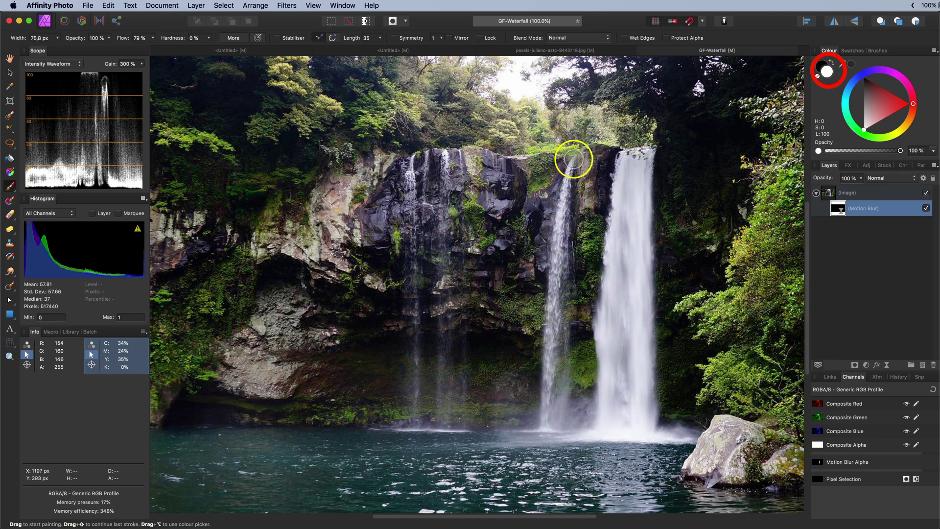
- Paint the motion blur over the narrower middle waterfall with a smaller 28.6 px brush
key([)
key([)
key([)
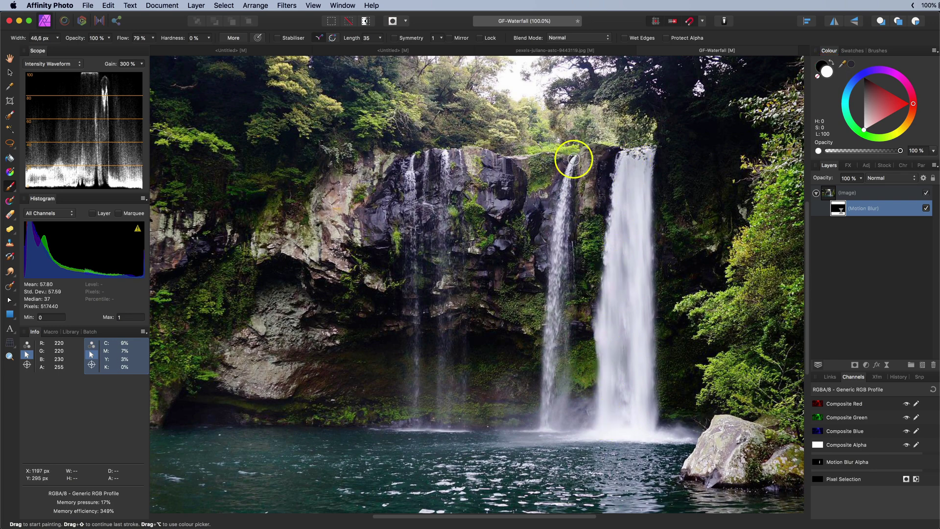
key(p)
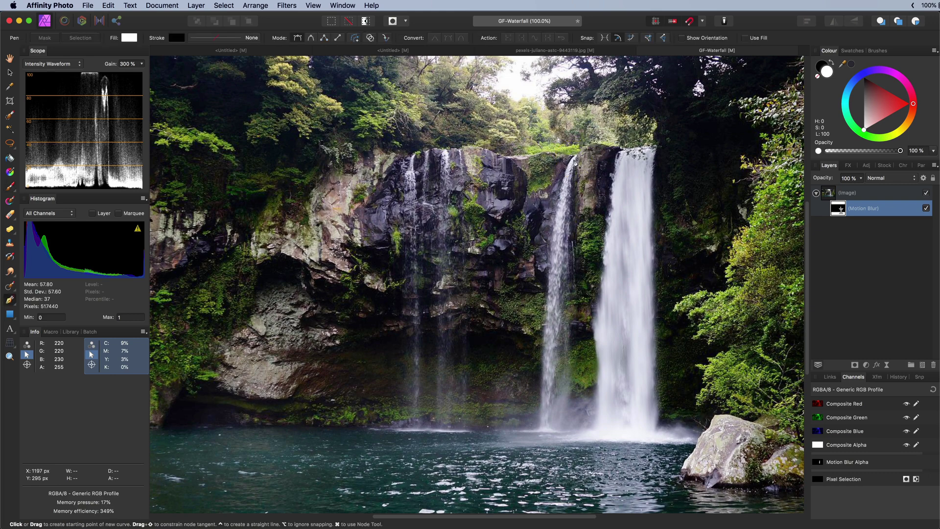
key(b)
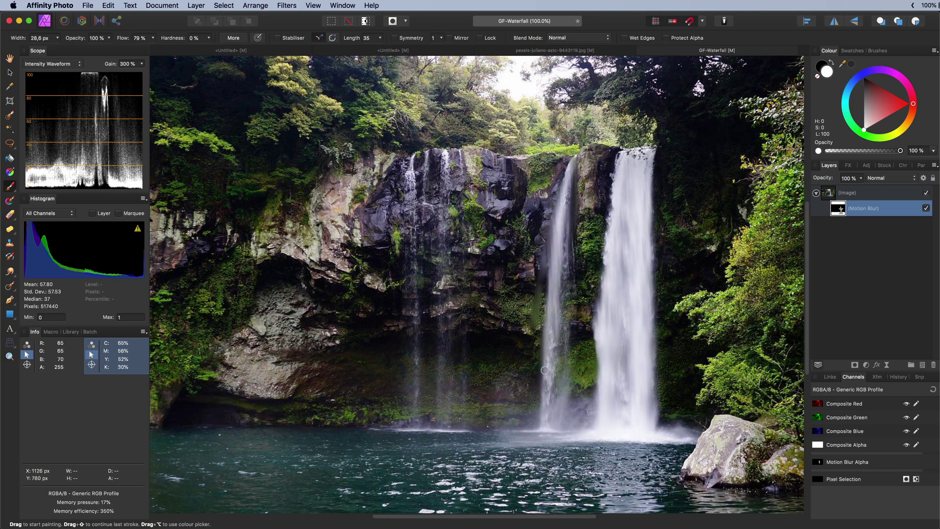
- Refine the blur mask around the middle waterfall's edges, alternating between black and white brush strokes
scroll(564, 183, up, 3)
key(x)
scroll(621, 139, up, 5)
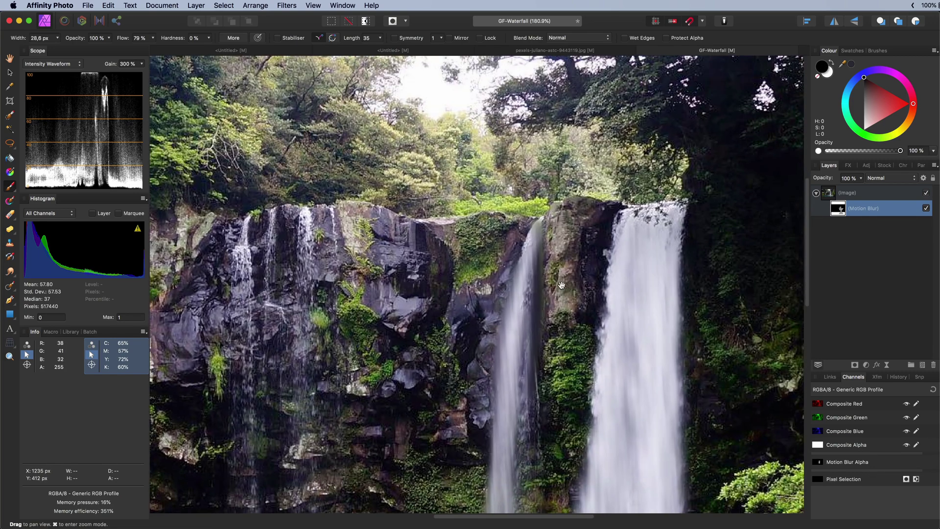
key(x)
mouse_move(531, 407)
mouse_down()
mouse_move(529, 437)
mouse_move(535, 227)
mouse_move(540, 233)
mouse_move(521, 264)
mouse_up()
key(x)
key(x)
key(x)
drag(543, 226, 541, 262)
key(x)
key(x)
scroll(540, 257, up, 3)
drag(542, 208, 535, 274)
key(x)
- Touch up the motion blur mask with further strokes along the large and middle waterfalls
mouse_move(689, 188)
mouse_down()
mouse_move(675, 246)
mouse_move(658, 456)
mouse_up()
mouse_move(779, 173)
mouse_down()
mouse_move(789, 216)
mouse_move(756, 173)
mouse_move(686, 191)
mouse_move(682, 209)
mouse_up()
scroll(700, 250, down, 2)
scroll(658, 213, down, 5)
mouse_move(556, 206)
mouse_down()
mouse_move(559, 284)
mouse_move(542, 348)
mouse_up()
drag(590, 421, 577, 174)
- Try to paint the motion blur over the thin cascade on the cliff with a 76.1 px brush at 79% flow
key(bracketright)
key(bracketright)
key(bracketright)
key(bracketright)
key(bracketright)
mouse_move(376, 219)
mouse_down()
mouse_move(658, 292)
mouse_move(734, 526)
mouse_up()
drag(436, 192, 450, 409)
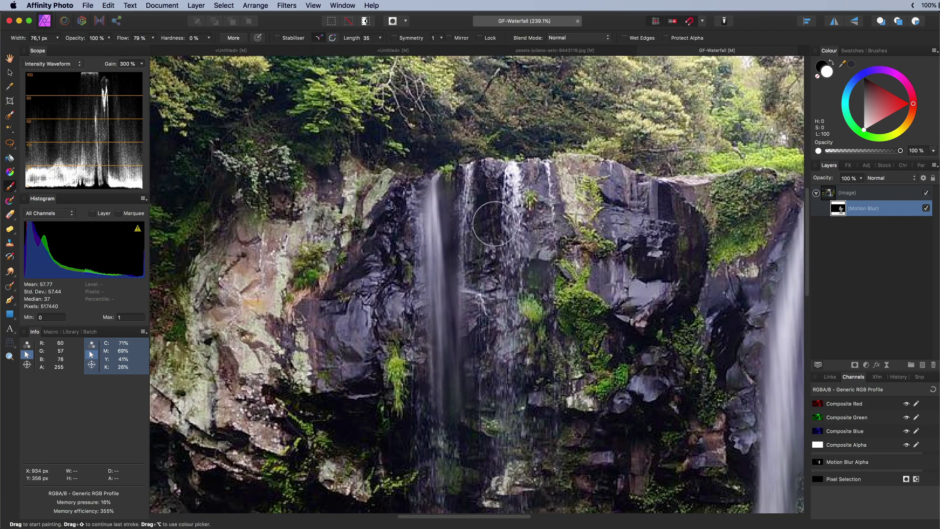
key(super+z)
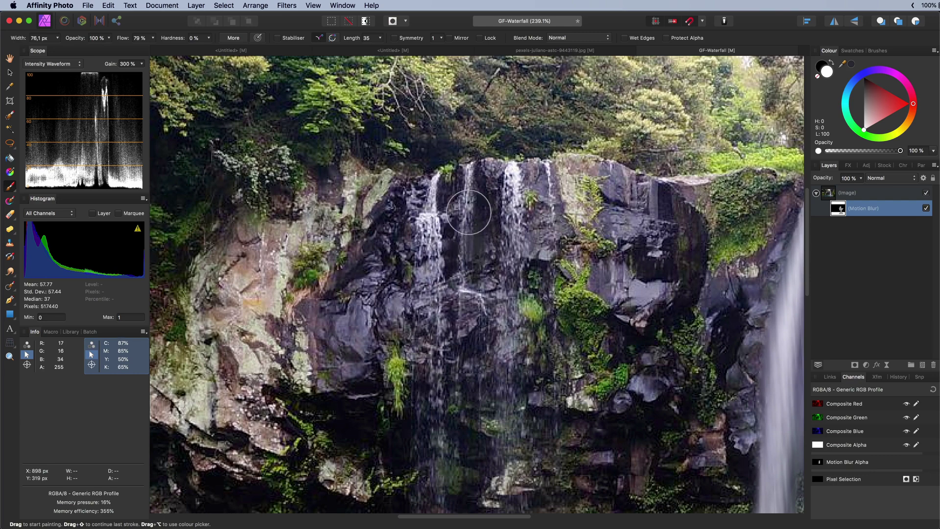
- Build up the motion blur gently on the thin cliff cascades, starting with a 24.4 px brush at 11% flow
key(bracketleft)
key(bracketleft)
key(bracketleft)
key(bracketleft)
key(bracketleft)
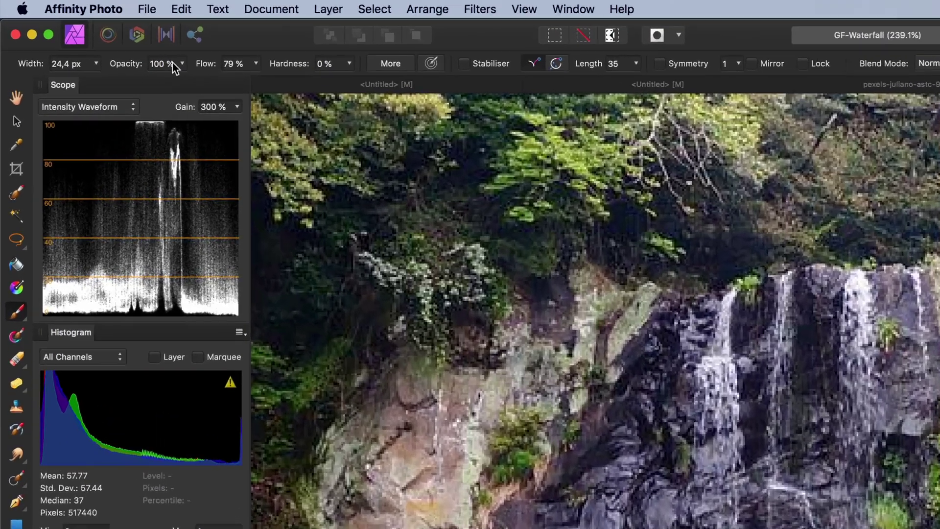
drag(118, 39, 86, 43)
key(shift+1)
key(shift+1)
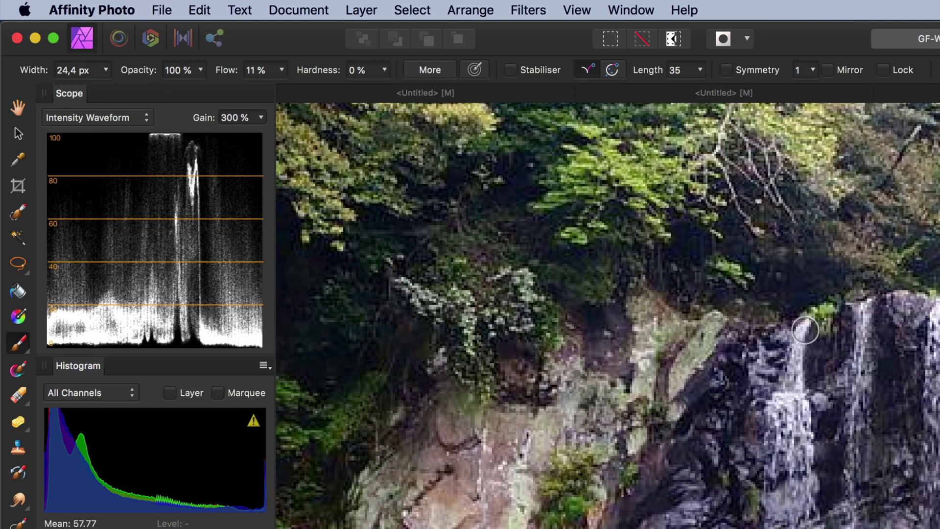
drag(791, 376, 804, 507)
mouse_move(795, 395)
mouse_down()
mouse_move(797, 456)
mouse_move(782, 425)
mouse_move(772, 452)
mouse_up()
drag(810, 373, 796, 514)
drag(860, 313, 862, 424)
drag(928, 313, 928, 438)
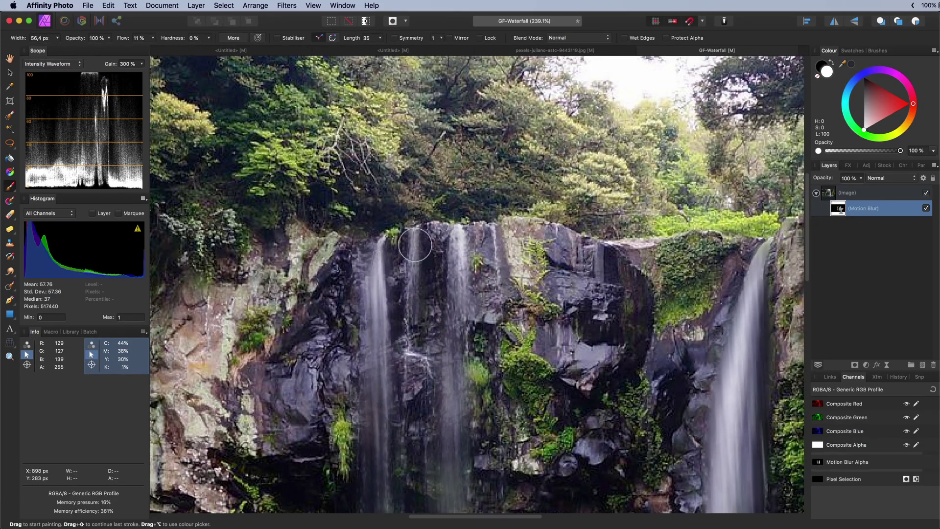
- Compare the whole image with the Motion Blur layer hidden and shown
key(super+0)
click(927, 208)
click(926, 208)
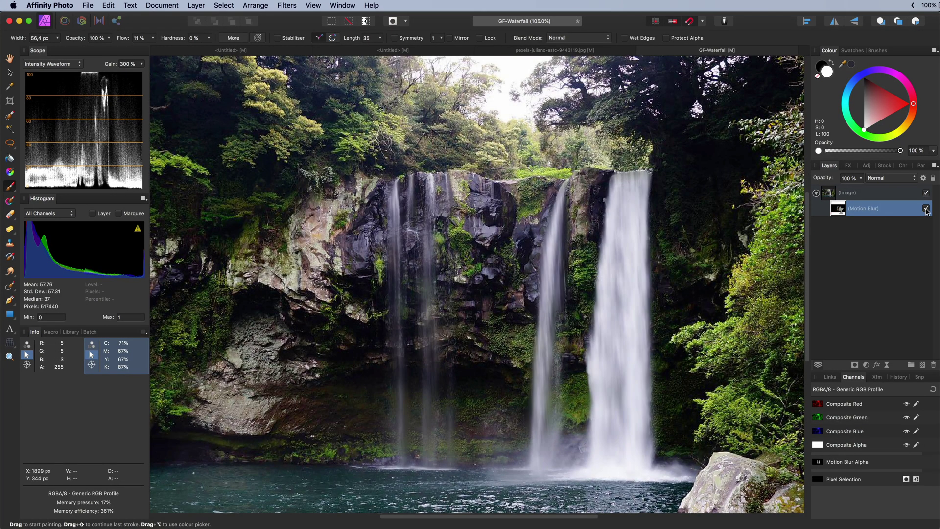
click(926, 208)
click(926, 208)
- Increase the live Motion Blur filter's radius and fine-tune its rotation to follow the falling water
double_click(839, 209)
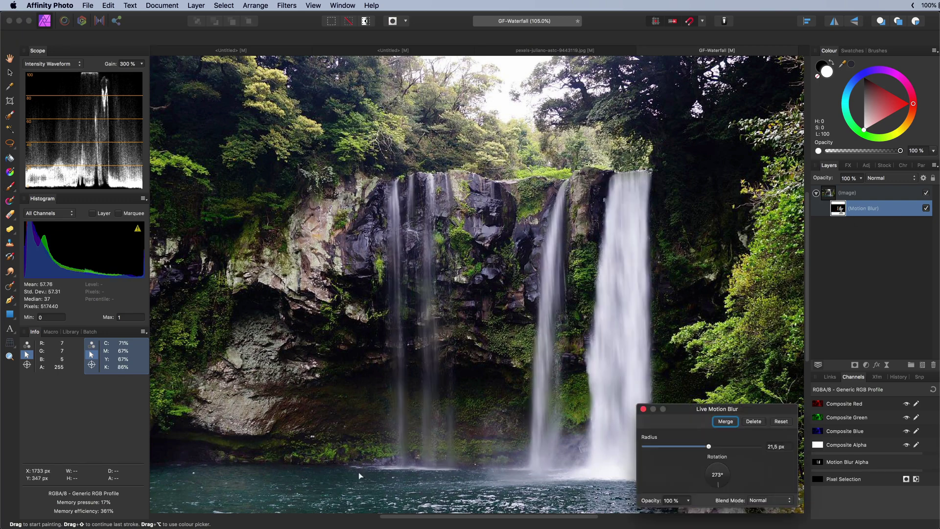
drag(654, 446, 737, 450)
drag(718, 485, 714, 494)
key(b)
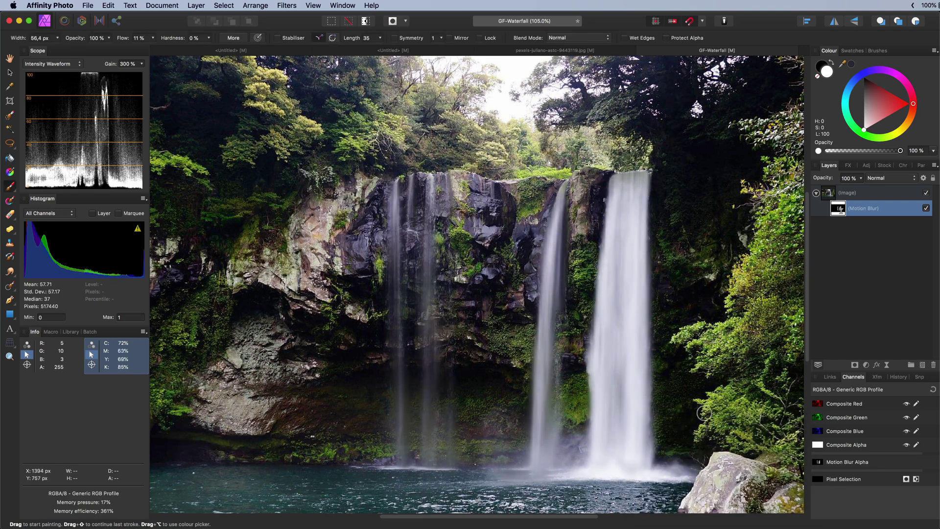
- Drop the darkest tones from the Motion Blur's underlying composition blend range with a steep curve, and set the layer opacity to 78%
click(924, 178)
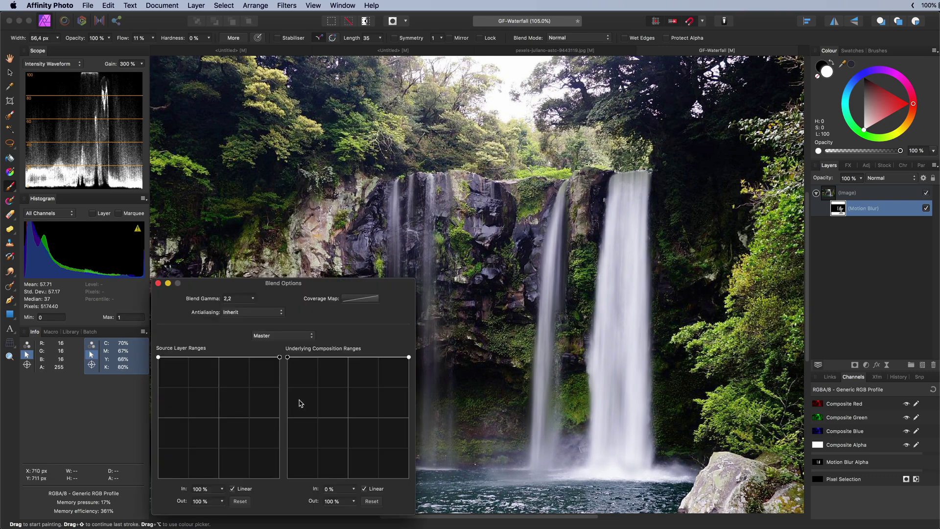
mouse_move(290, 364)
mouse_down()
mouse_move(195, 351)
mouse_move(204, 355)
mouse_move(209, 517)
mouse_up()
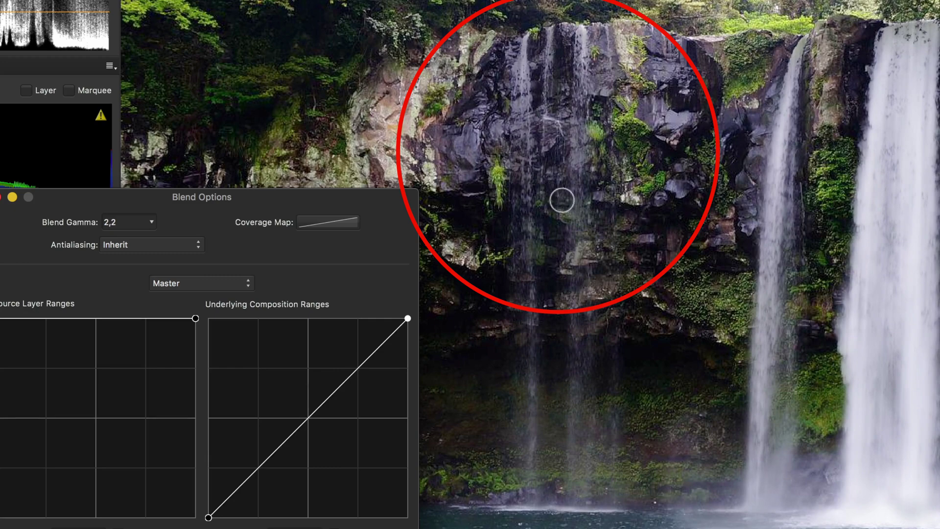
drag(407, 318, 299, 296)
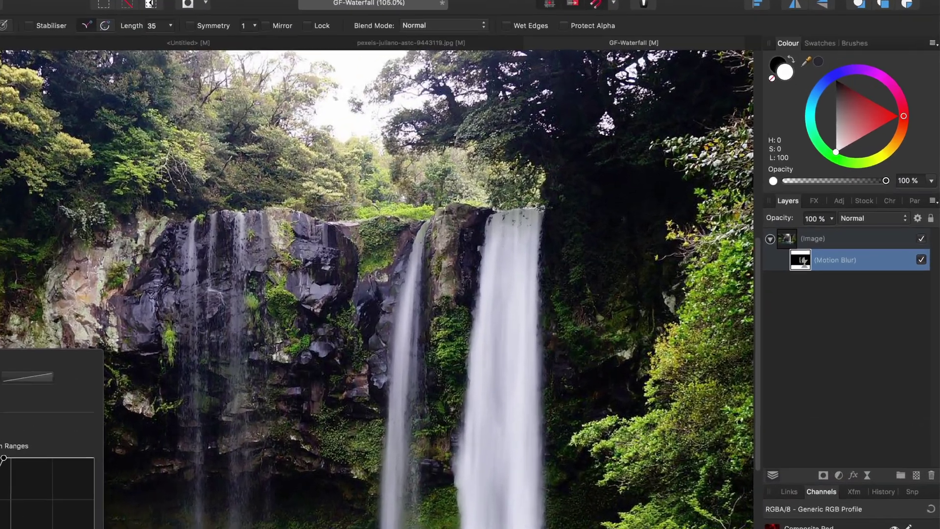
drag(827, 178, 813, 177)
mouse_move(732, 243)
mouse_down()
mouse_move(751, 247)
mouse_move(727, 245)
mouse_move(740, 244)
mouse_up()
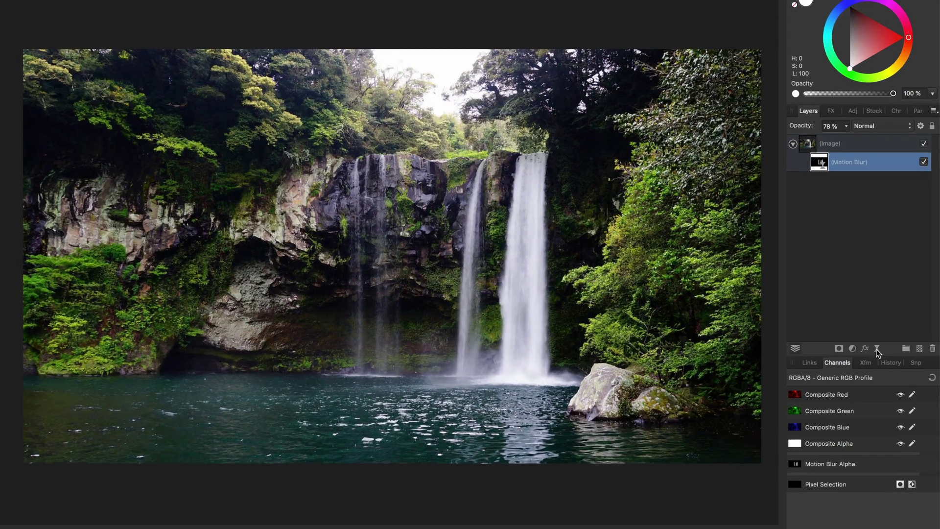
- Add a live Median Blur filter with Preserve Alpha on and a radius large enough to smooth the water surface
click(888, 365)
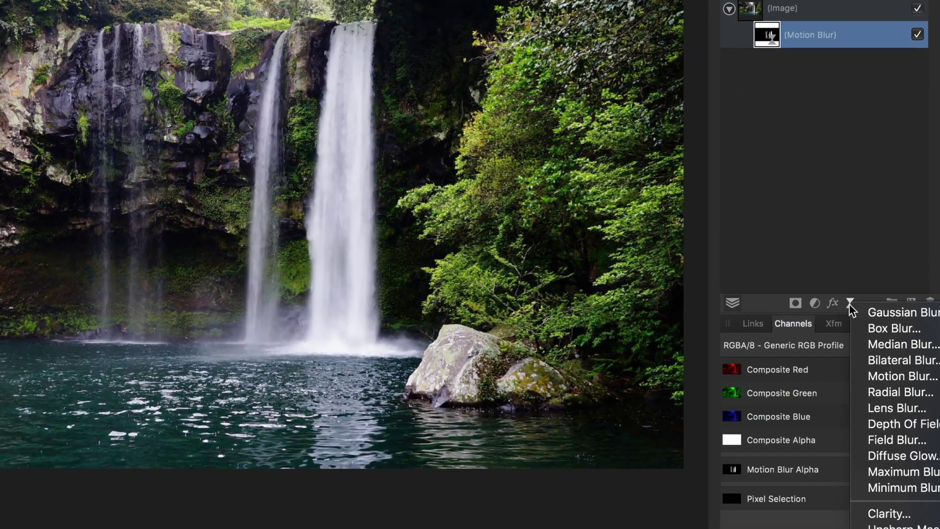
click(877, 343)
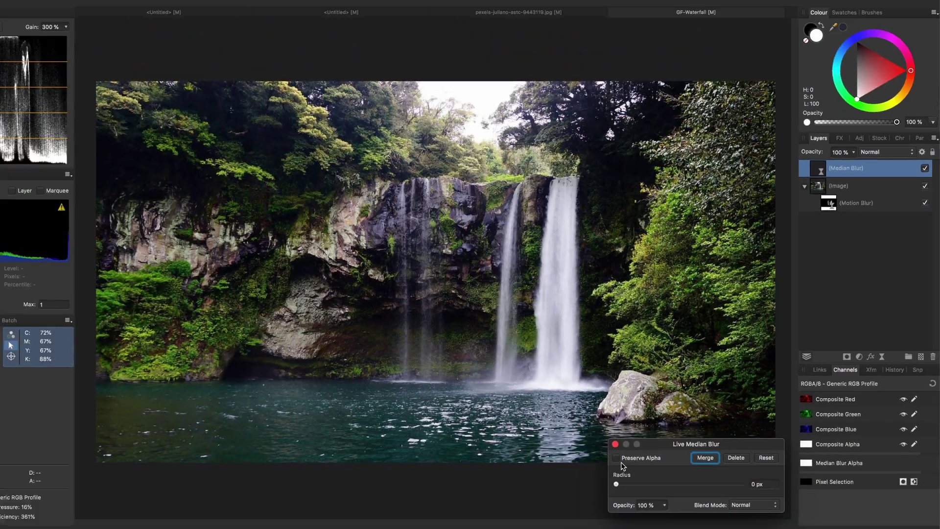
click(434, 461)
drag(435, 503, 499, 503)
click(433, 440)
- Nest the Median Blur filter inside the image layer and invert its mask to hide the effect
drag(759, 13, 837, 60)
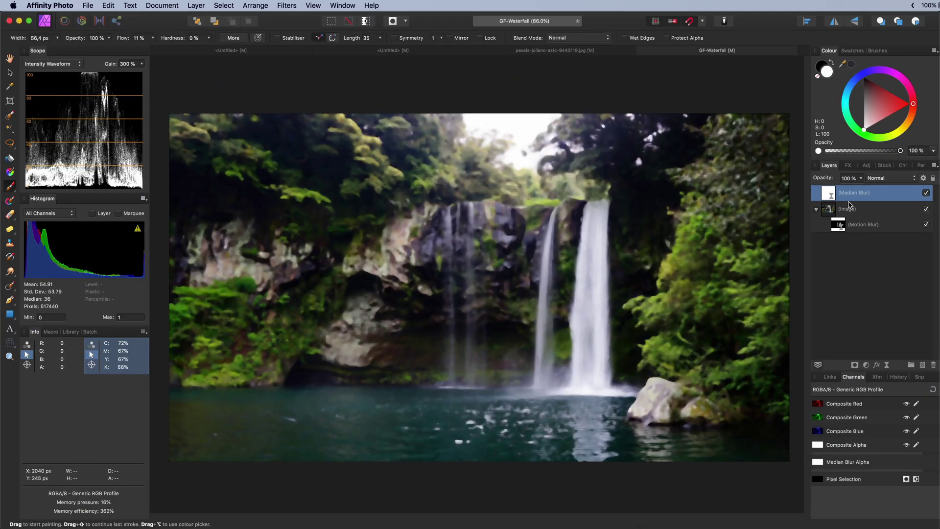
drag(880, 225, 842, 211)
key(super+i)
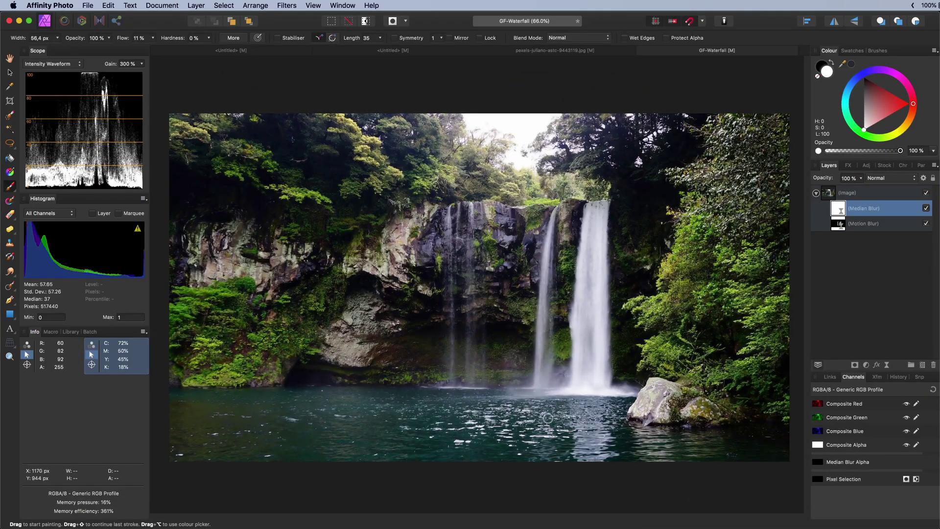
- Paint the Median Blur filter's mask white across the water surface with a soft enlarged brush at 22% flow
drag(119, 39, 130, 37)
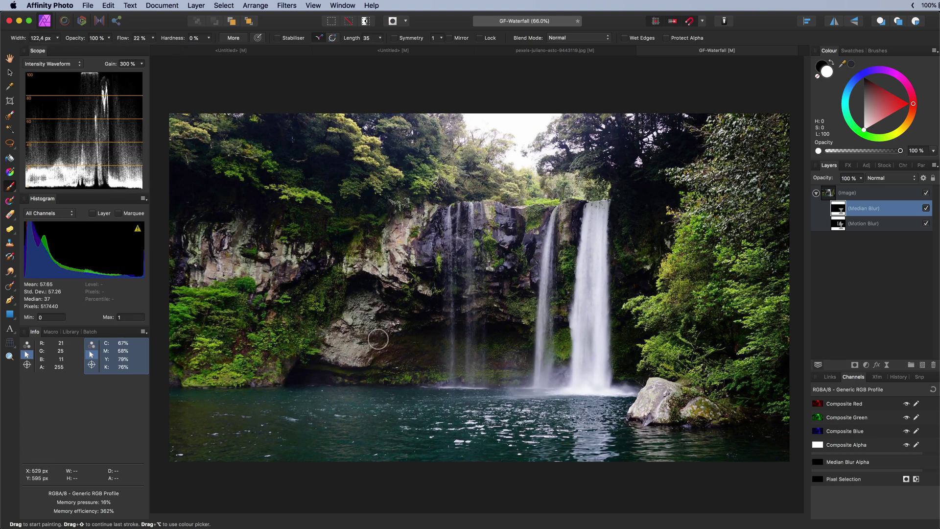
key(bracketright)
key(bracketright)
key(bracketright)
key(bracketright)
key(bracketright)
key(bracketright)
key(bracketright)
mouse_move(597, 402)
mouse_down()
mouse_move(248, 428)
mouse_move(612, 452)
mouse_move(561, 391)
mouse_move(599, 383)
mouse_move(302, 410)
mouse_move(623, 413)
mouse_up()
- Mask the Median Blur off the rock by the pool with a small black brush at 100% flow
scroll(650, 403, up, 6)
key(bracketleft)
key(bracketleft)
key(bracketleft)
key(bracketleft)
key(bracketleft)
key(bracketleft)
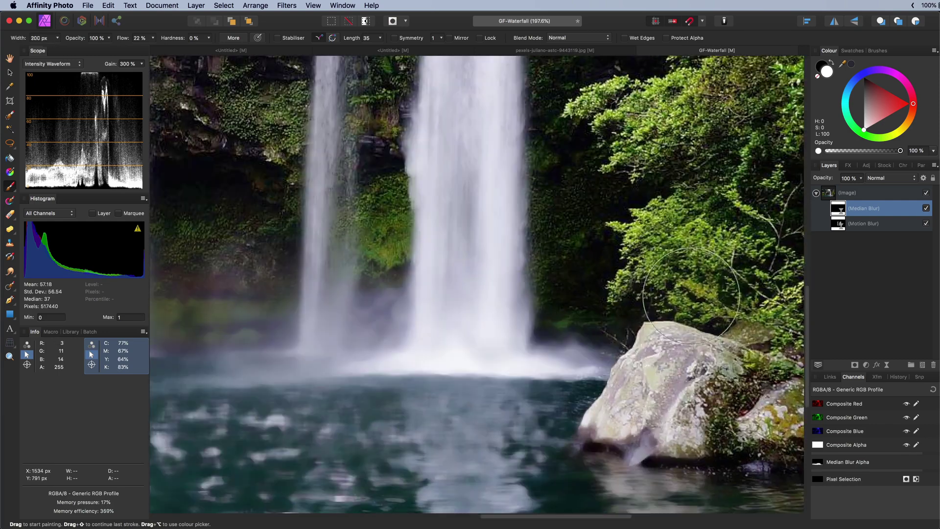
key(bracketleft)
key(bracketleft)
key(bracketleft)
key(bracketleft)
key(bracketleft)
key(x)
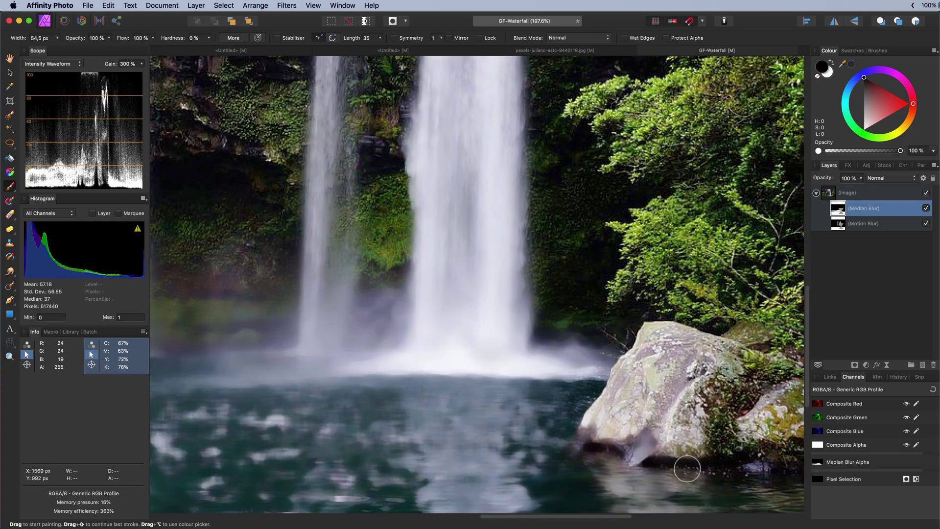
drag(674, 436, 586, 433)
- Set the Median Blur filter's opacity to 50%
scroll(709, 433, left, 10)
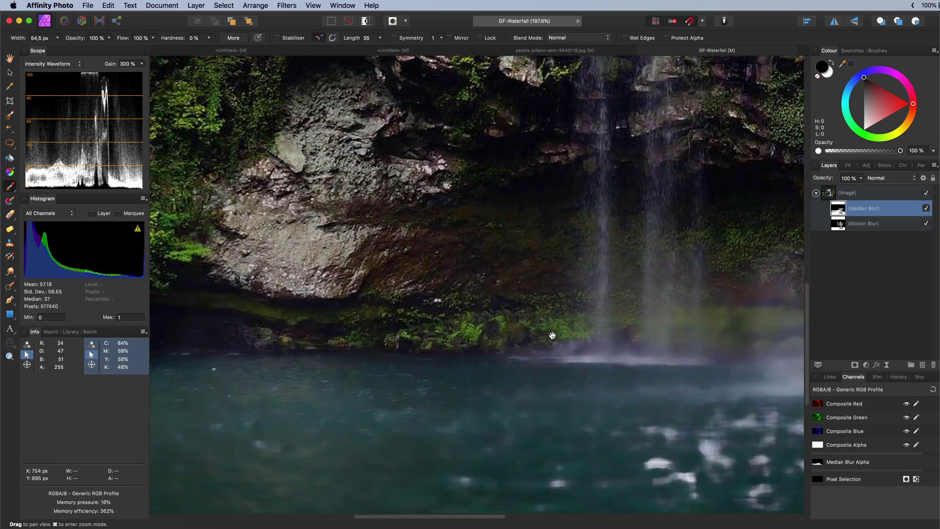
scroll(210, 327, down, 5)
scroll(471, 417, up, 1)
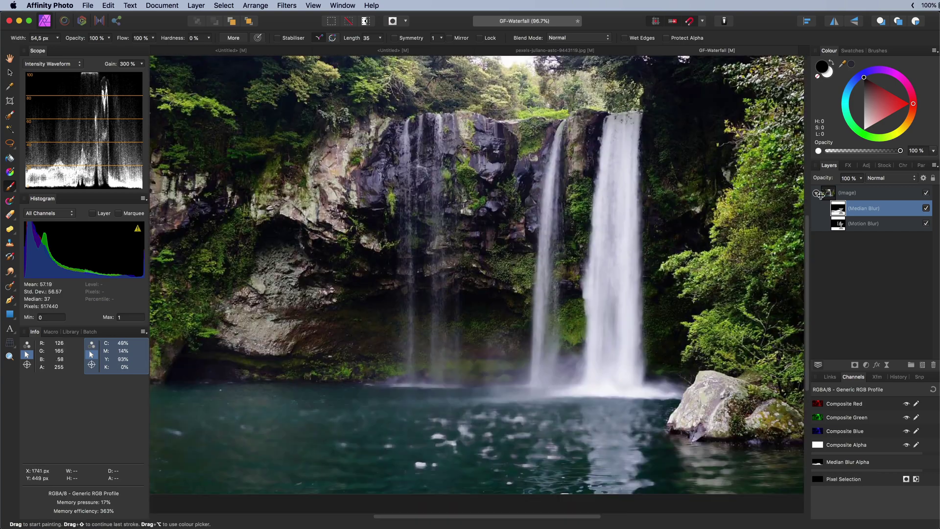
key(5)
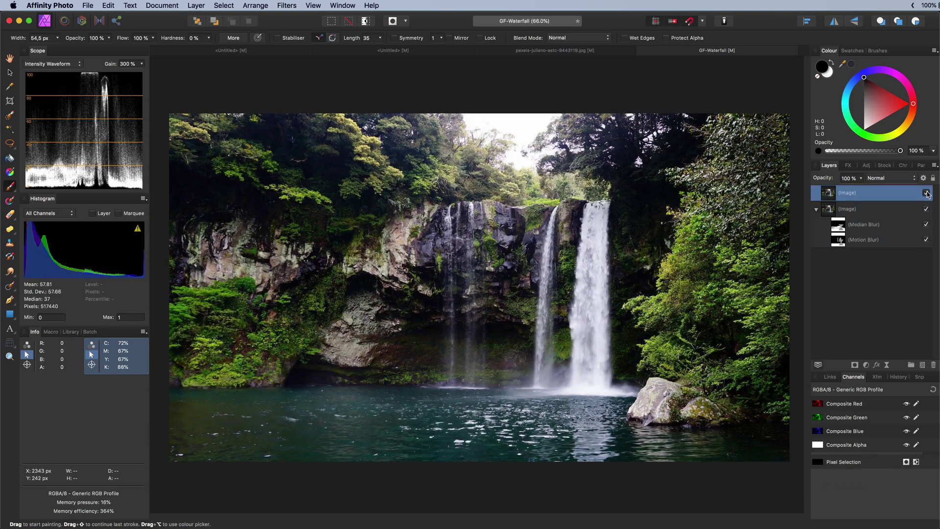
- Toggle the unedited image copy on top to compare before and after, leaving it hidden
click(926, 194)
click(926, 194)
click(925, 194)
click(926, 194)
click(926, 194)
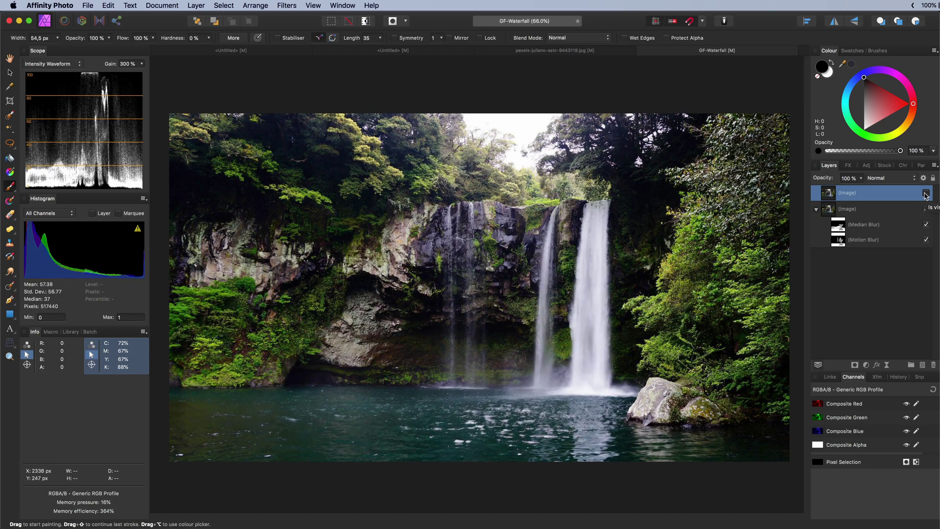
- Add a pixel layer above the blurred image and paint soft white at 7% flow over the large and narrow waterfalls
click(839, 225)
scroll(607, 177, up, 5)
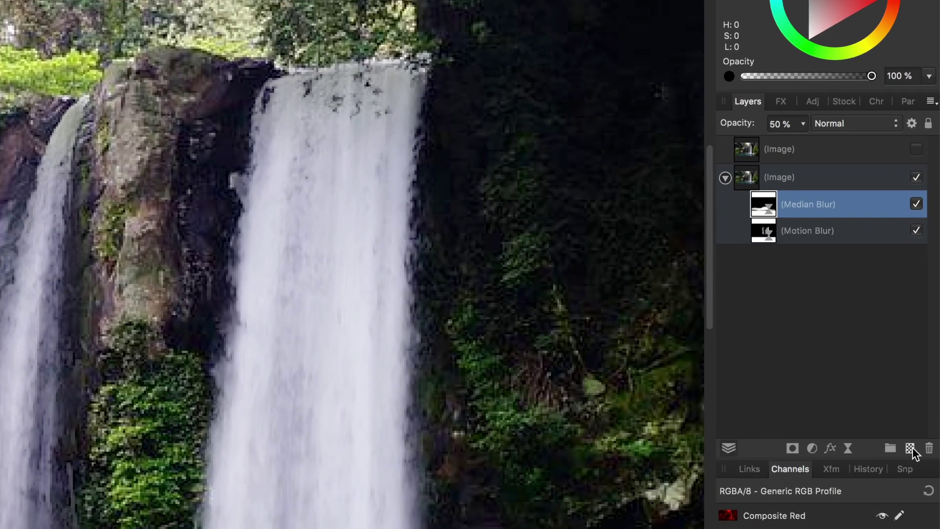
click(924, 365)
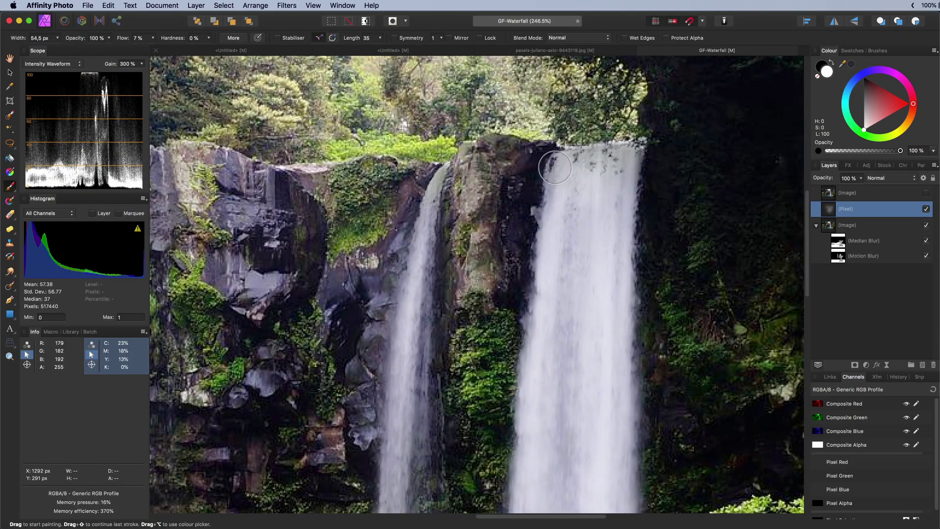
mouse_move(557, 176)
mouse_down()
mouse_move(581, 191)
mouse_move(577, 293)
mouse_up()
key([)
key([)
key([)
key([)
scroll(443, 178, up, 3)
mouse_move(443, 172)
mouse_down()
mouse_move(384, 392)
mouse_move(397, 267)
mouse_move(389, 338)
mouse_up()
- Try erasing some of the white paint near the lip of the large waterfall with a small soft brush
key(e)
key(bracketleft)
key(bracketleft)
key(bracketleft)
key(bracketleft)
key(bracketleft)
key(bracketleft)
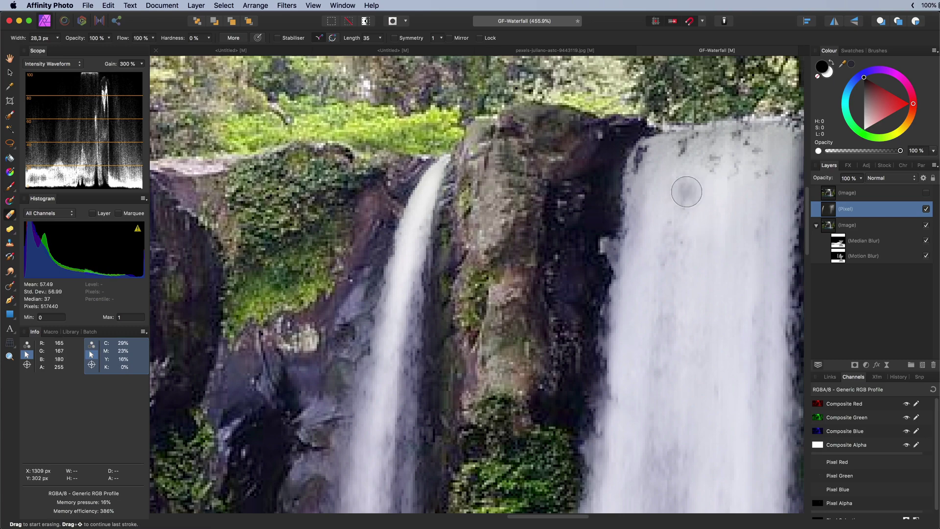
mouse_move(684, 191)
mouse_down()
mouse_move(671, 161)
mouse_move(652, 175)
mouse_up()
key(super+z)
- Paint soft white over the dark specks at the lip of the large waterfall
key(b)
mouse_move(700, 147)
mouse_down()
mouse_move(641, 175)
mouse_move(642, 166)
mouse_move(730, 166)
mouse_move(780, 128)
mouse_move(658, 148)
mouse_move(720, 176)
mouse_move(775, 150)
mouse_move(707, 161)
mouse_move(778, 133)
mouse_move(785, 157)
mouse_move(674, 184)
mouse_up()
scroll(685, 337, down, 5)
scroll(422, 380, up, 2)
scroll(421, 380, right, 3)
- Try erasing white paint beside the large waterfall with a 131.7 px brush at 100% flow
key(e)
ctrl+alt+drag(603, 325, 653, 325)
mouse_move(625, 297)
mouse_down()
mouse_move(576, 262)
mouse_move(554, 310)
mouse_up()
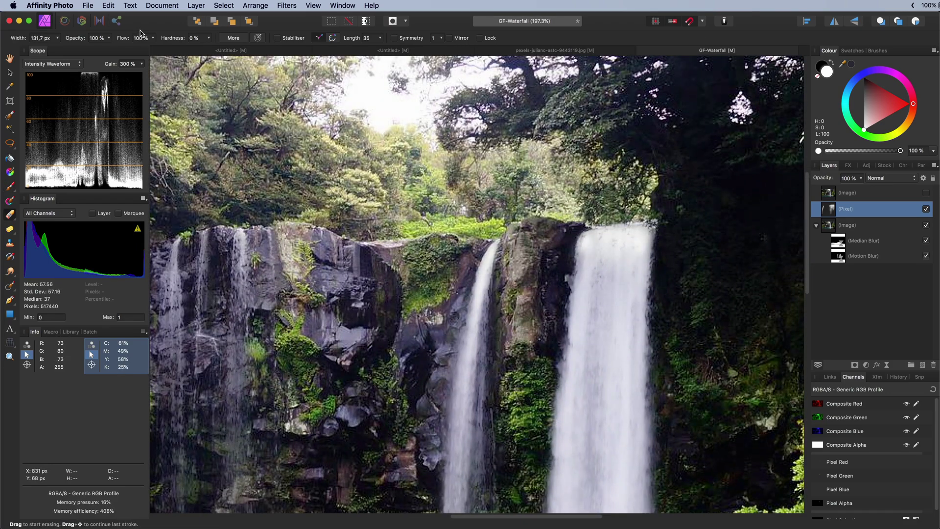
key(super+z)
- Erase excess white from the large waterfall at 20% flow and compare the photo with and without the paint layer
drag(87, 40, 83, 40)
drag(632, 290, 634, 255)
scroll(648, 278, up, 3)
scroll(654, 410, down, 3)
scroll(625, 389, down, 2)
drag(611, 417, 568, 202)
scroll(568, 281, down, 4)
scroll(566, 280, up, 2)
scroll(566, 280, down, 2)
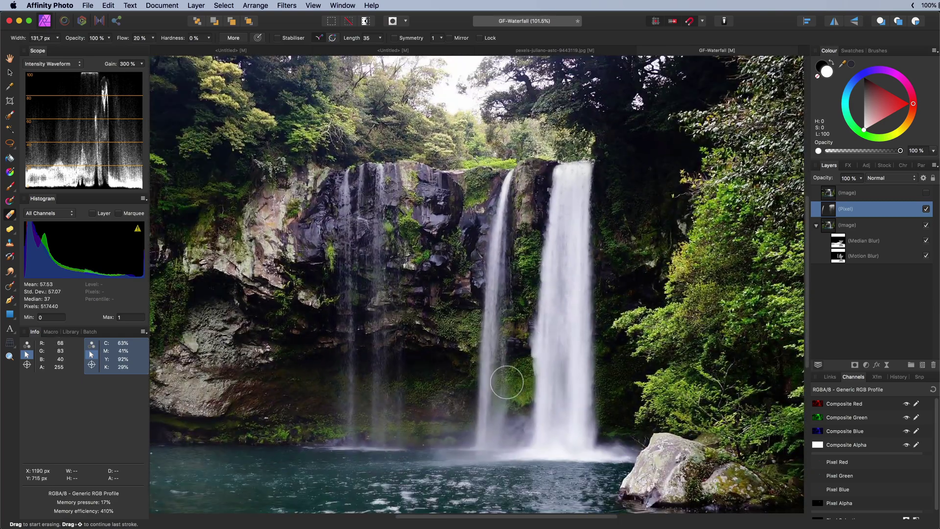
click(926, 209)
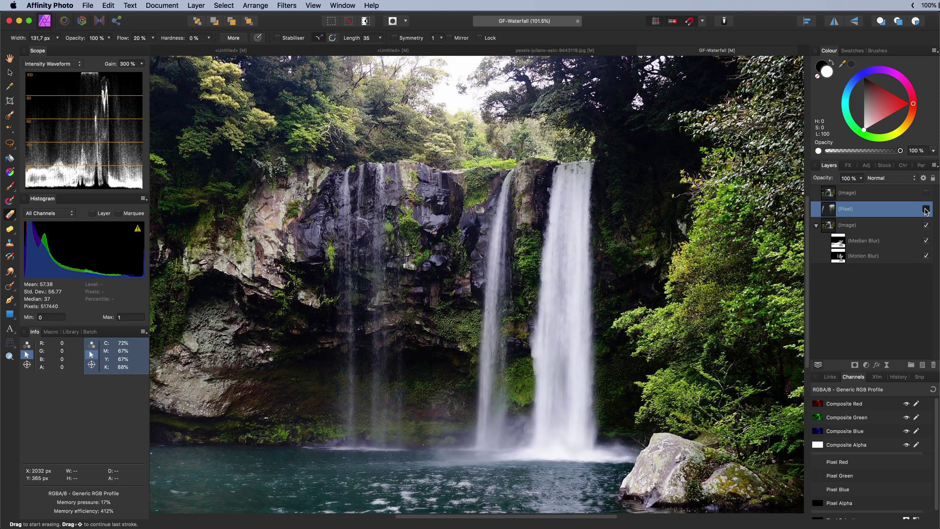
click(926, 210)
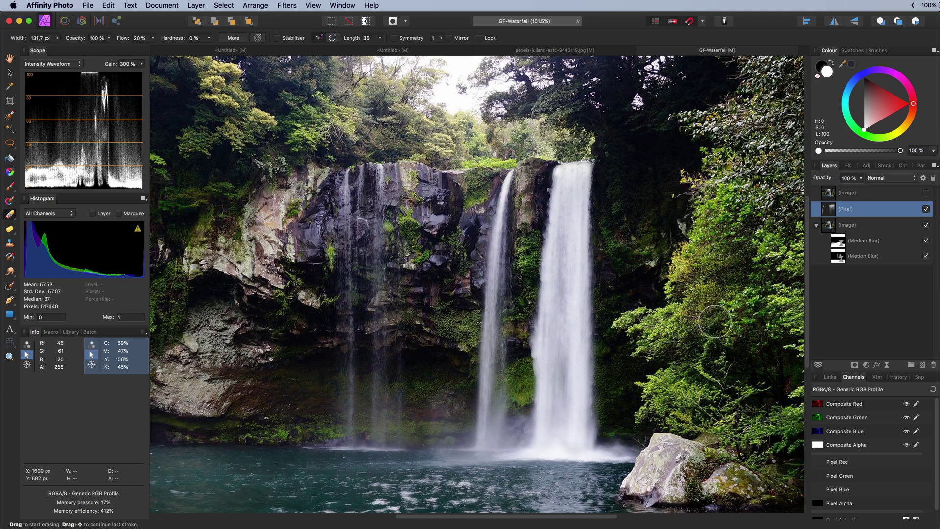
- Add a Curves adjustment above the paint layer and lower the white point's output to about 0.873
click(867, 365)
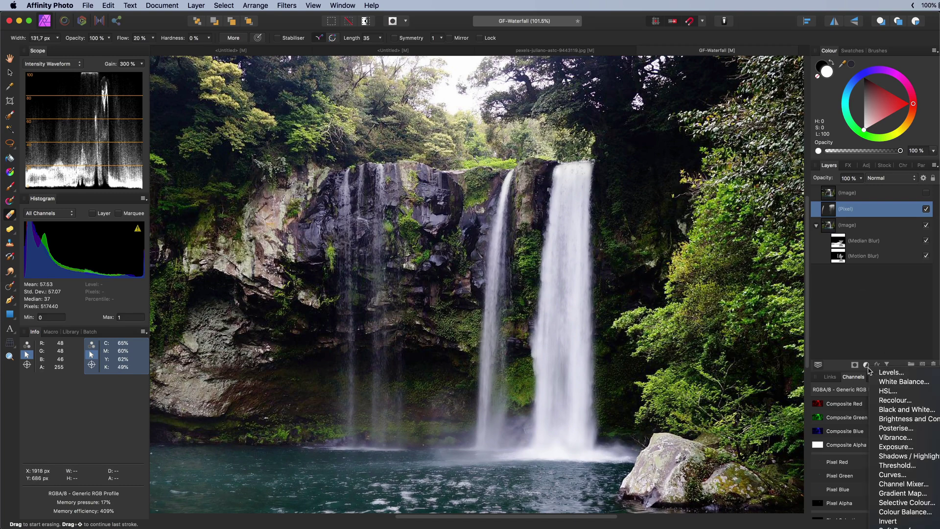
click(886, 475)
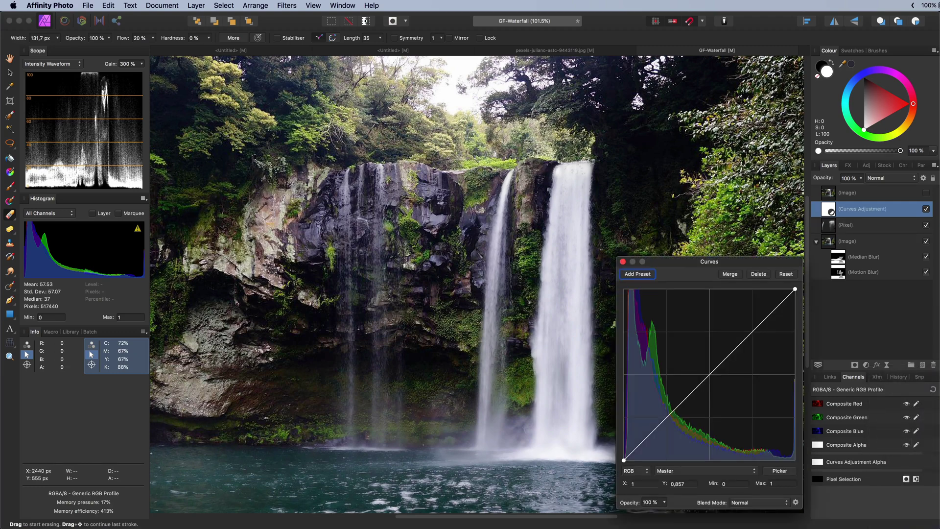
drag(624, 460, 624, 454)
drag(795, 289, 795, 304)
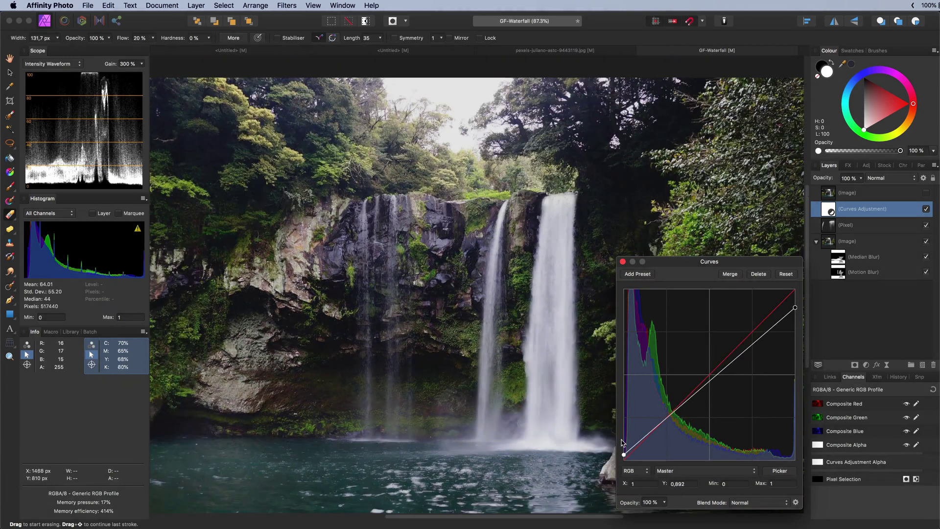
drag(624, 454, 624, 459)
drag(795, 308, 796, 310)
click(623, 262)
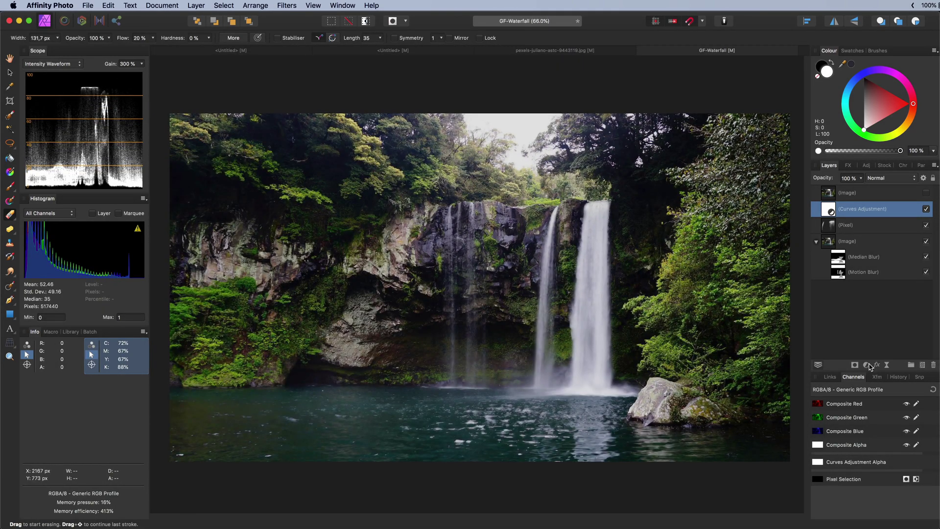
- Add a Brightness / Contrast adjustment with 100% contrast, -74% brightness and the Soft Light blend mode
click(868, 365)
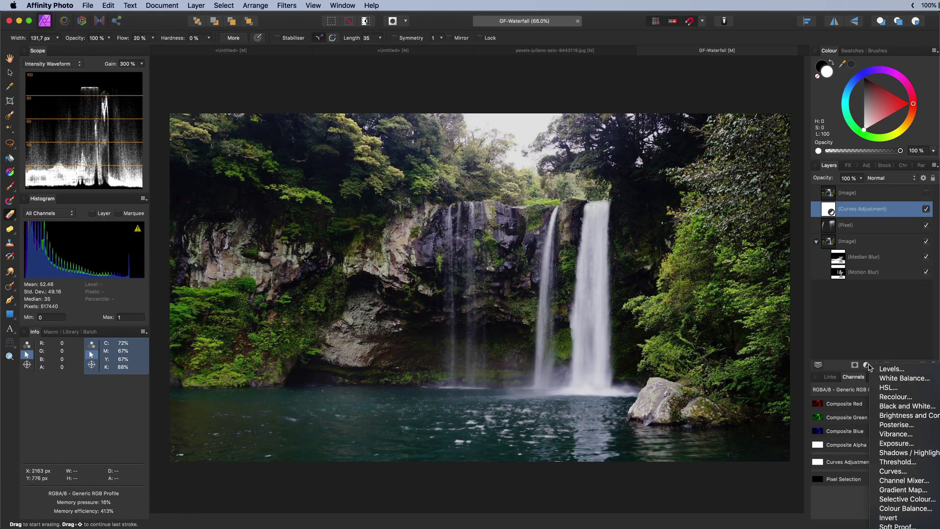
click(895, 415)
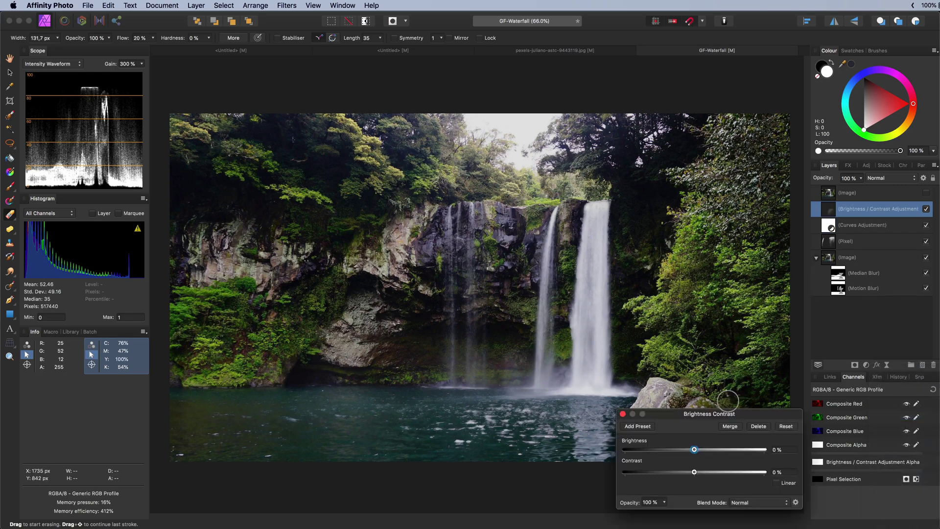
drag(695, 472, 803, 477)
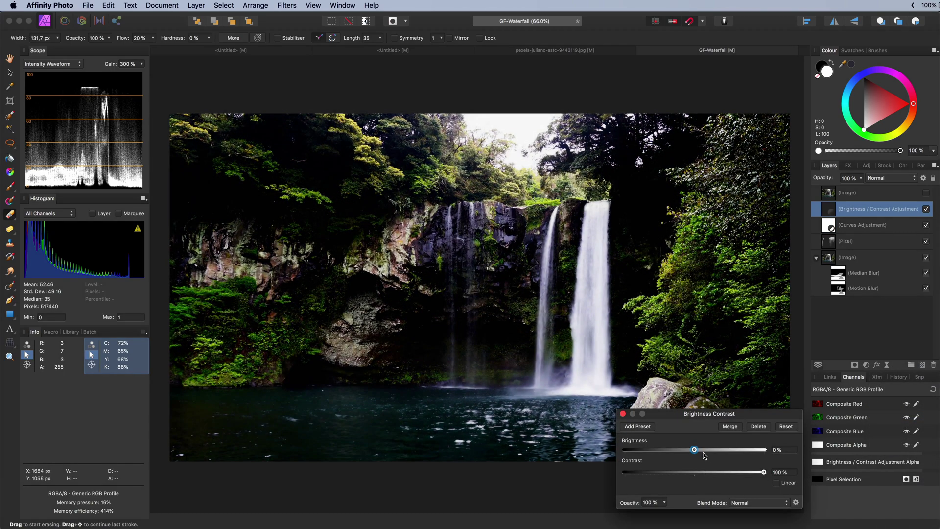
drag(696, 450, 645, 452)
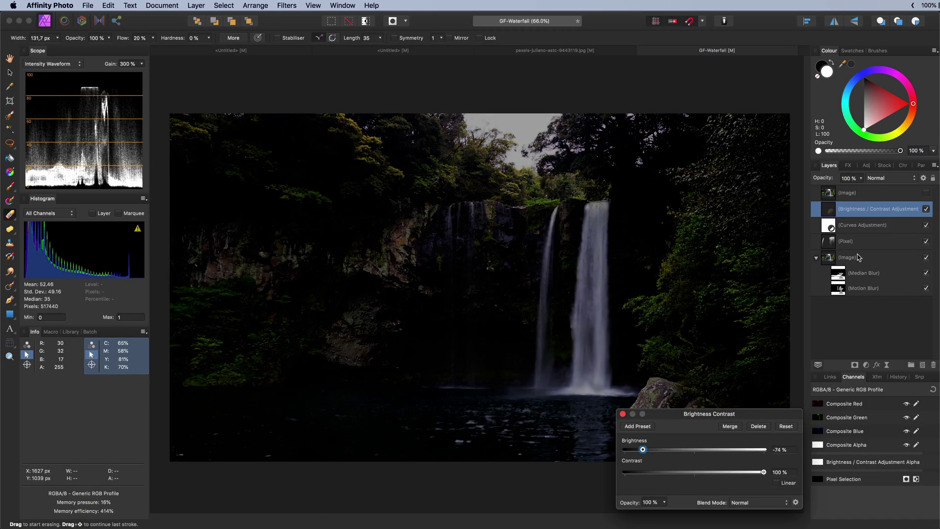
click(888, 178)
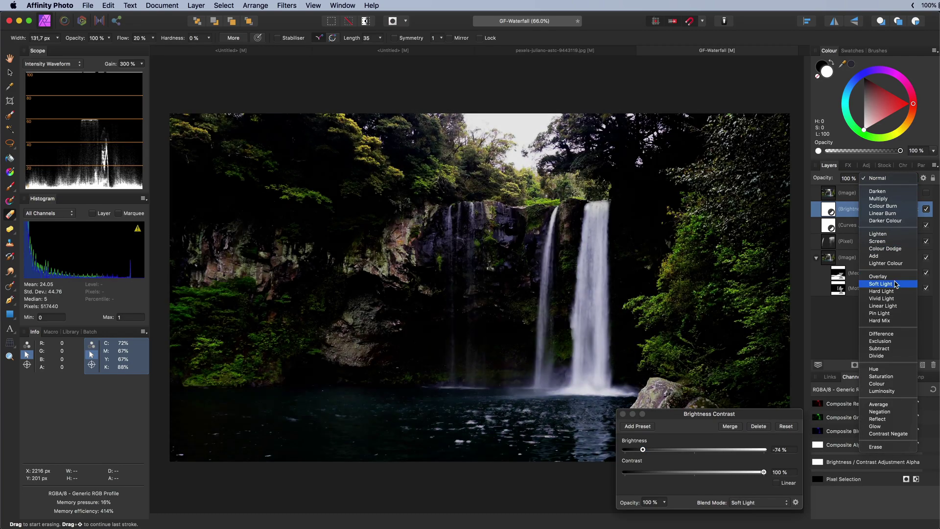
click(885, 284)
click(623, 414)
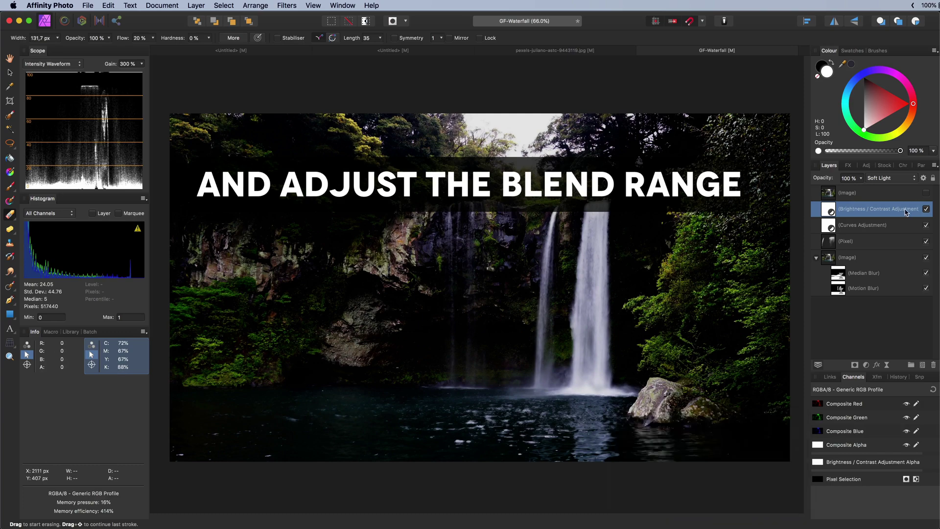
- Drop the shadow end of the Brightness / Contrast layer's underlying composition range to 0%, giving a linear ramp
click(923, 179)
drag(204, 353, 203, 473)
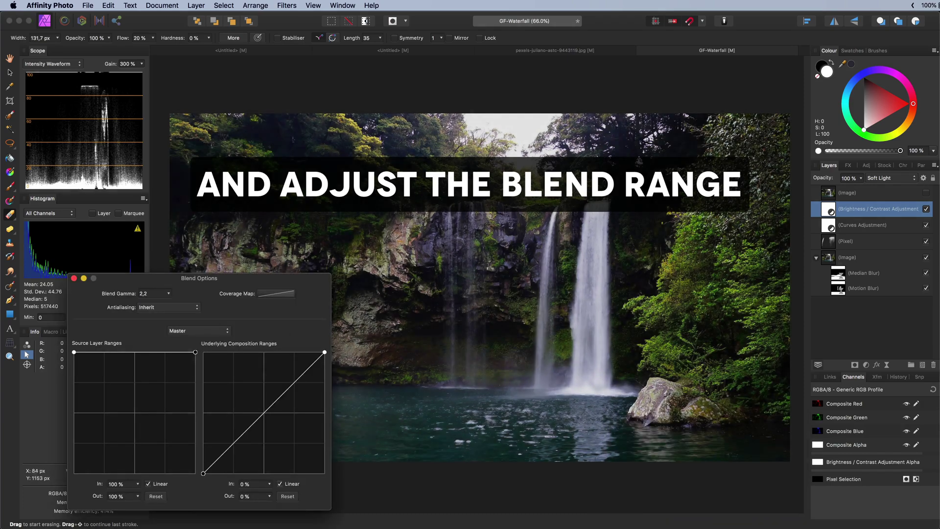
click(74, 279)
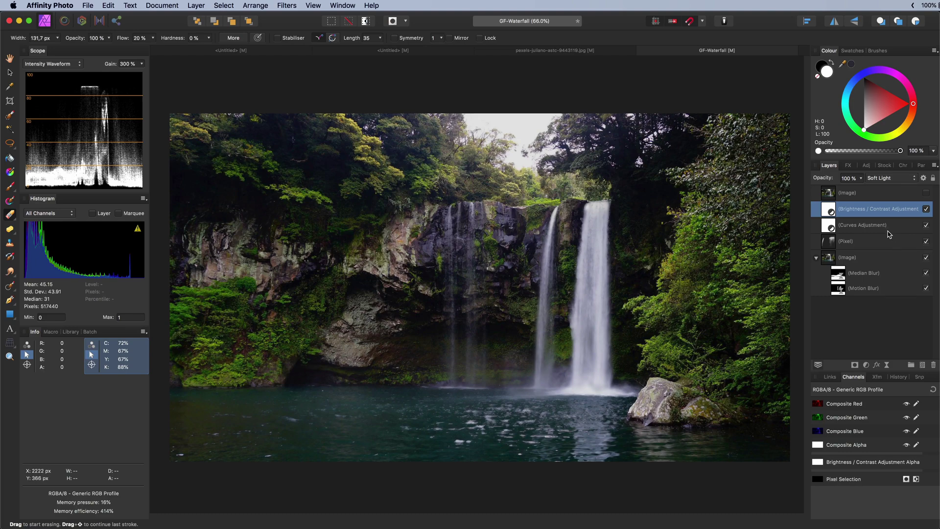
- Toggle the Curves and Brightness / Contrast adjustments together to compare the photo with and without them
shift+click(917, 232)
click(927, 226)
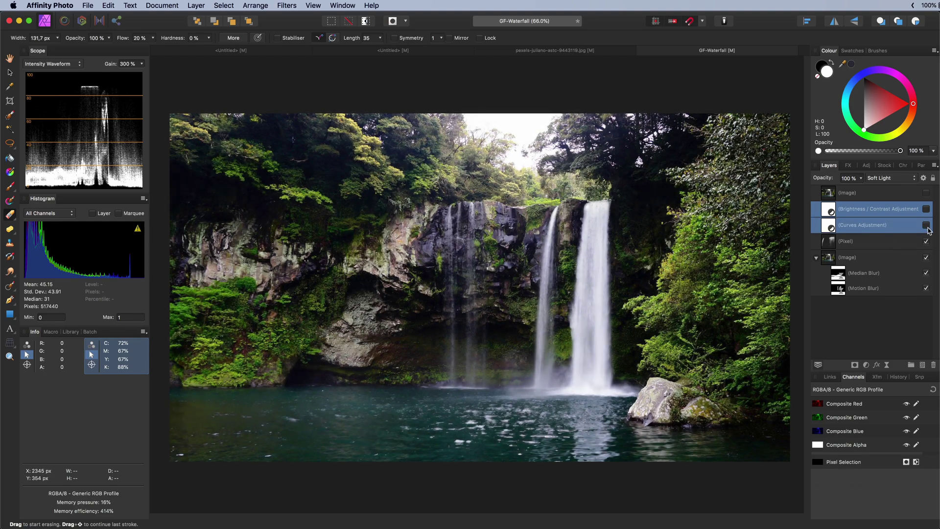
click(927, 226)
click(927, 226)
click(927, 227)
- Add a second Curves adjustment above the first one and set its blend mode to Subtract
click(835, 231)
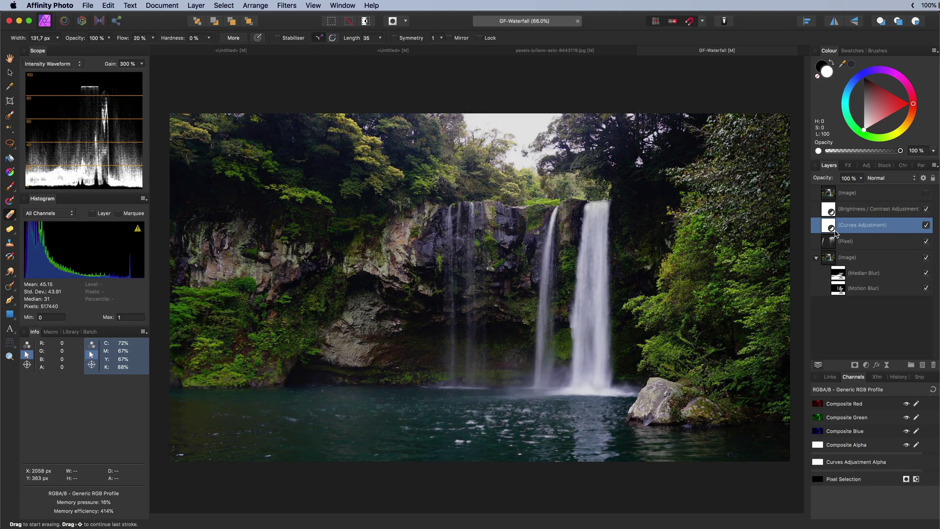
click(866, 366)
click(891, 475)
click(889, 179)
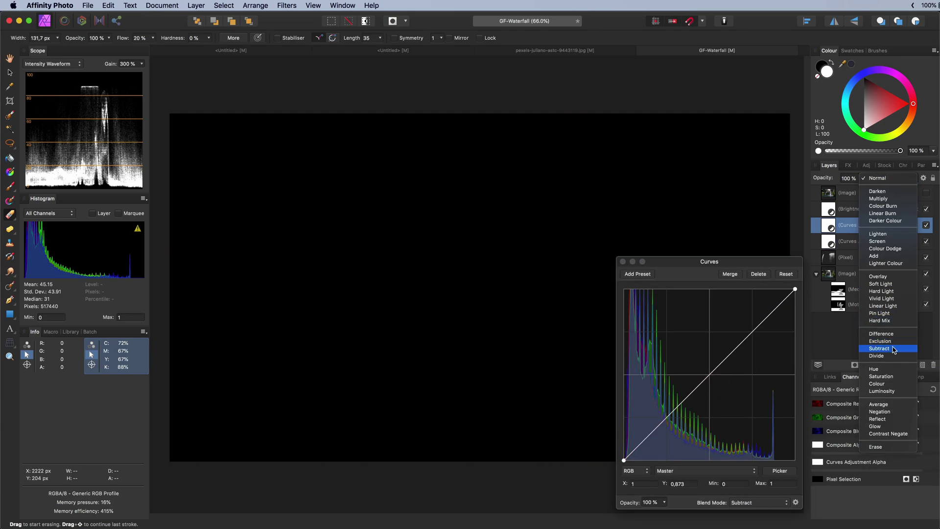
click(880, 348)
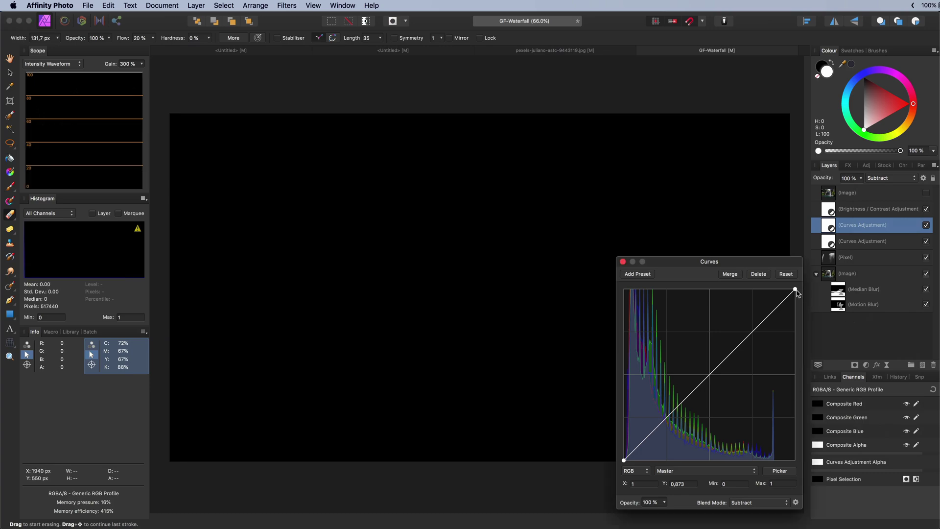
- Lower the Master white point almost to zero, halve the Red white point's output, and raise the Blue black point for a warmer tone
drag(797, 292, 796, 442)
drag(624, 460, 641, 471)
click(705, 470)
click(721, 479)
drag(795, 290, 795, 377)
click(706, 471)
click(696, 486)
drag(624, 460, 620, 396)
click(624, 261)
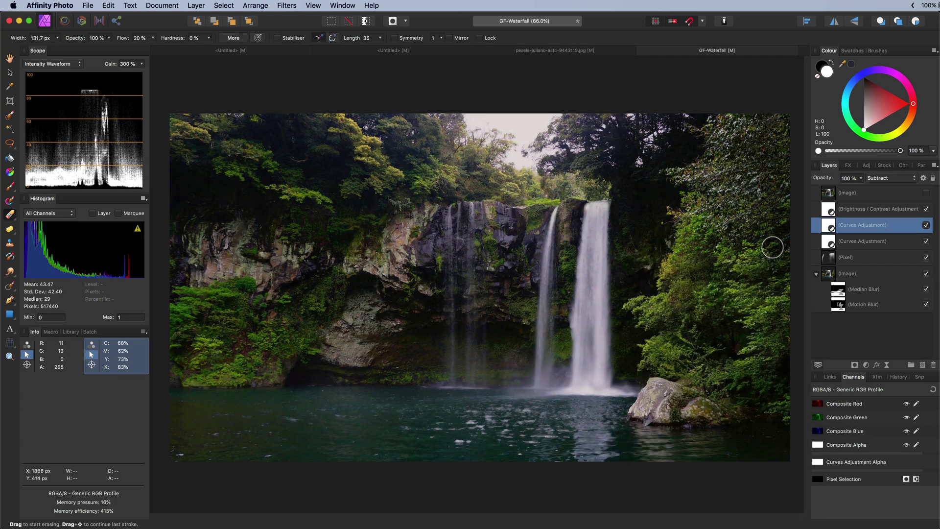
- Toggle the two Curves and the Brightness / Contrast adjustments together to compare the photo with and without them
click(856, 247)
shift+click(901, 210)
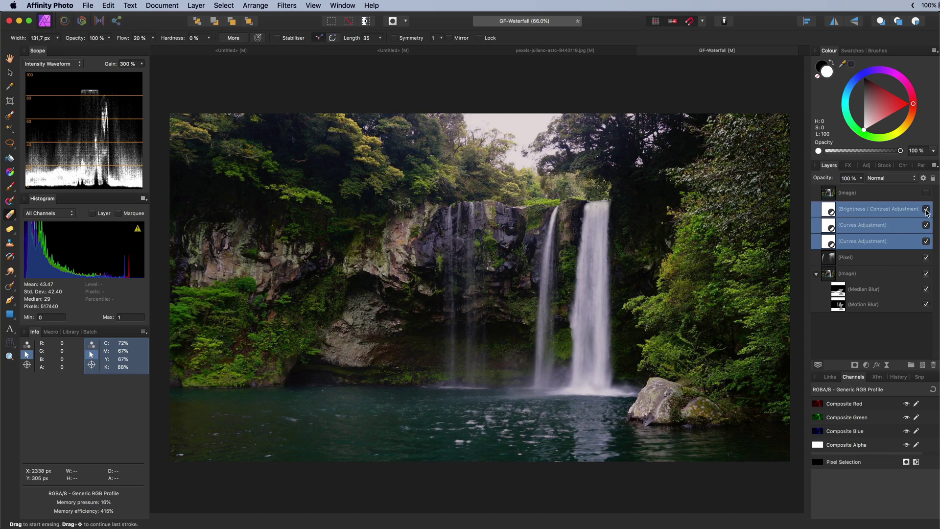
click(926, 209)
click(927, 209)
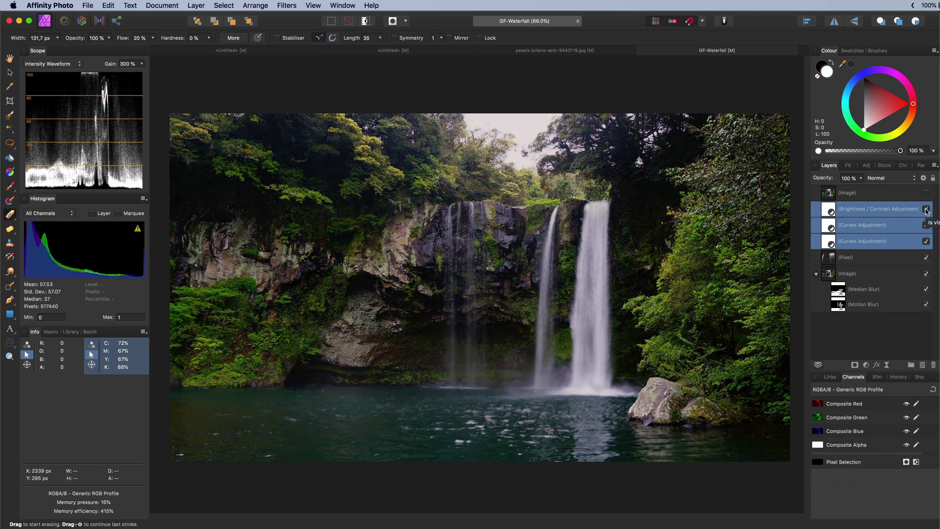
click(927, 209)
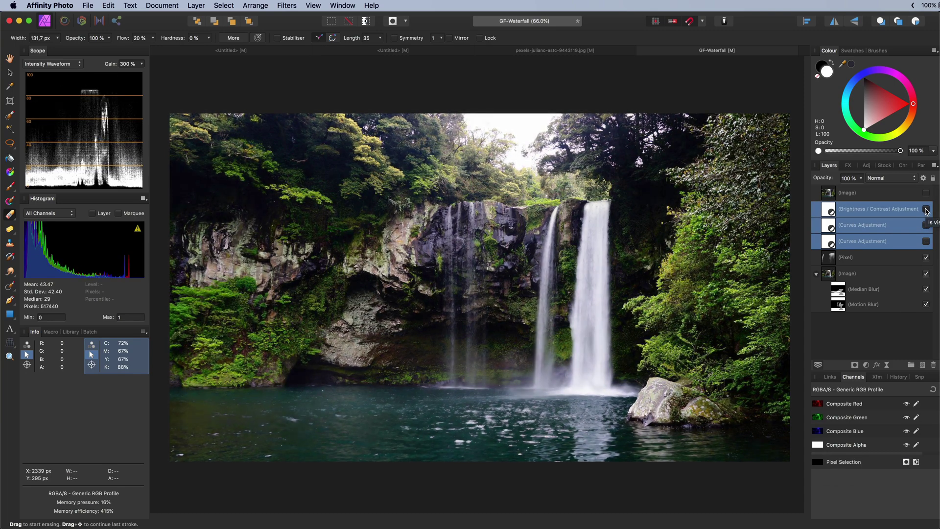
click(926, 209)
- Add an Exposure adjustment above the other adjustments, set it to about 1.044, and compare the photo with and without it
click(866, 365)
click(872, 444)
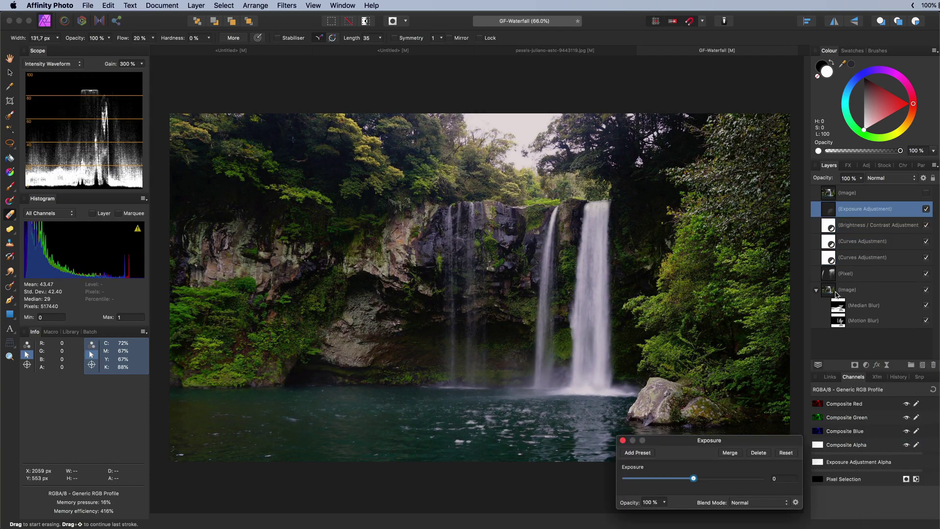
mouse_move(694, 480)
mouse_down()
mouse_move(714, 480)
mouse_move(704, 480)
mouse_up()
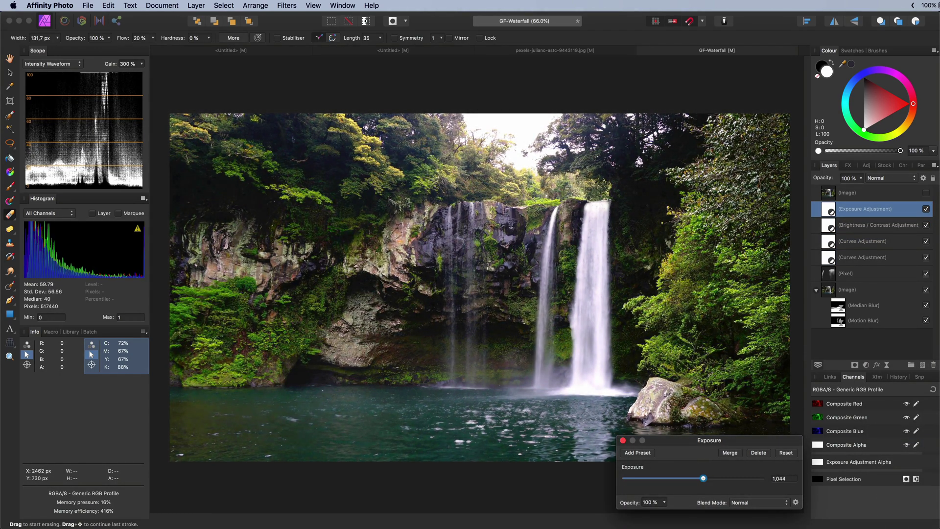
click(623, 441)
click(926, 210)
click(927, 210)
- Exclude the highlights from the Exposure adjustment by dropping the highlight end of its underlying composition range to zero, and compare the effect
click(923, 178)
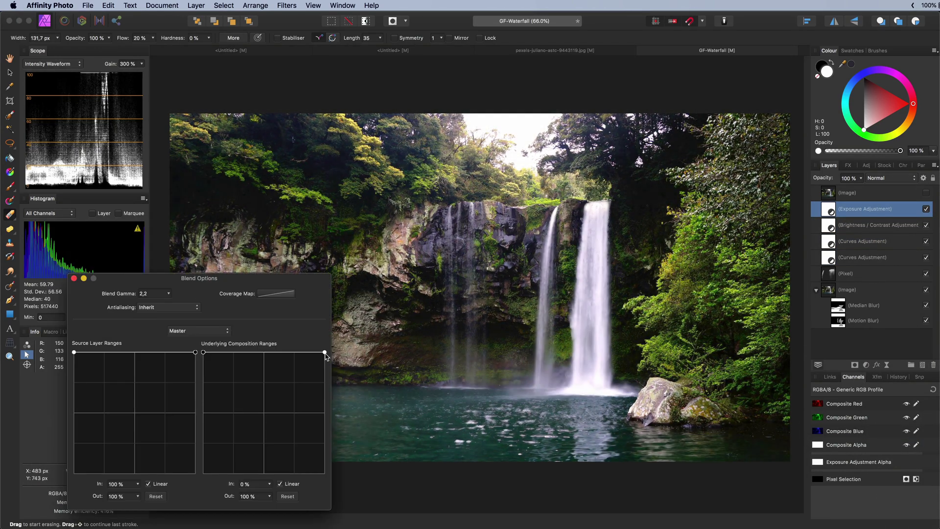
drag(325, 352, 325, 473)
key(Return)
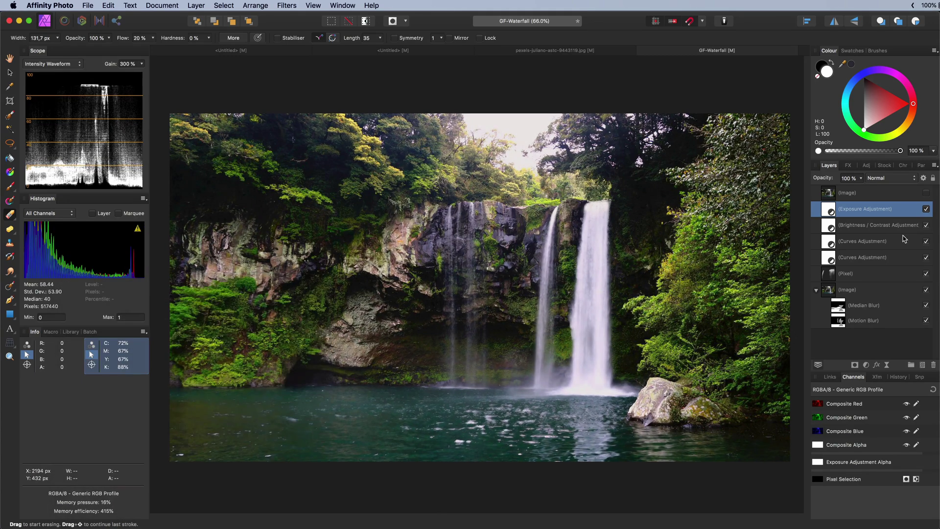
click(927, 209)
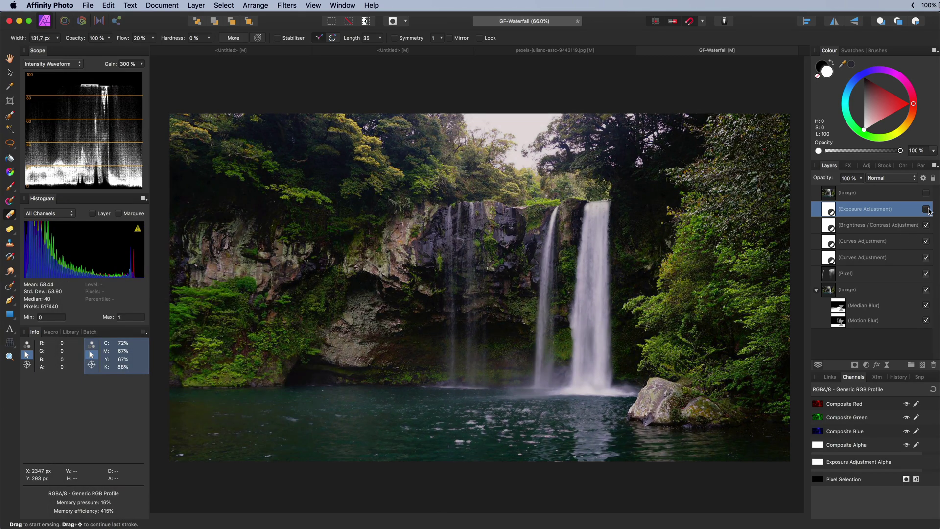
click(926, 209)
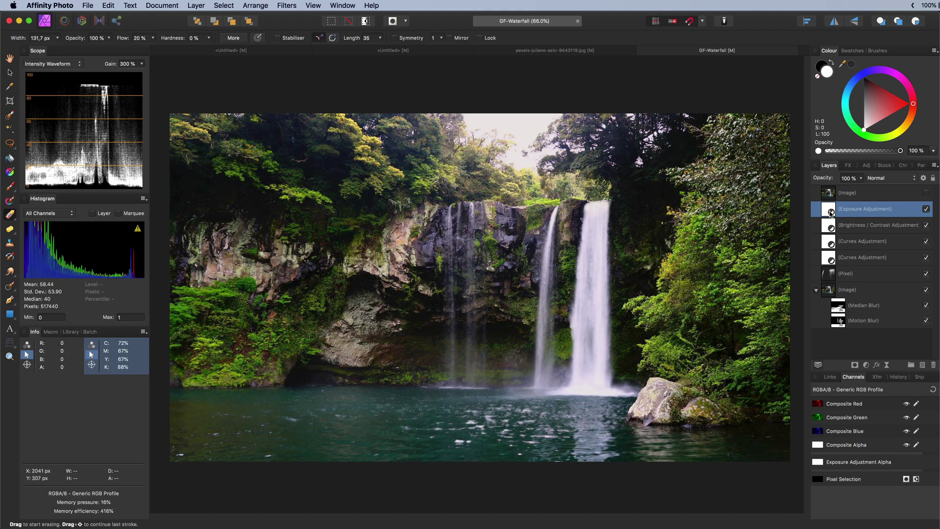
- Add a second Brightness / Contrast adjustment above the Exposure adjustment and raise its brightness
shift+click(863, 257)
click(867, 365)
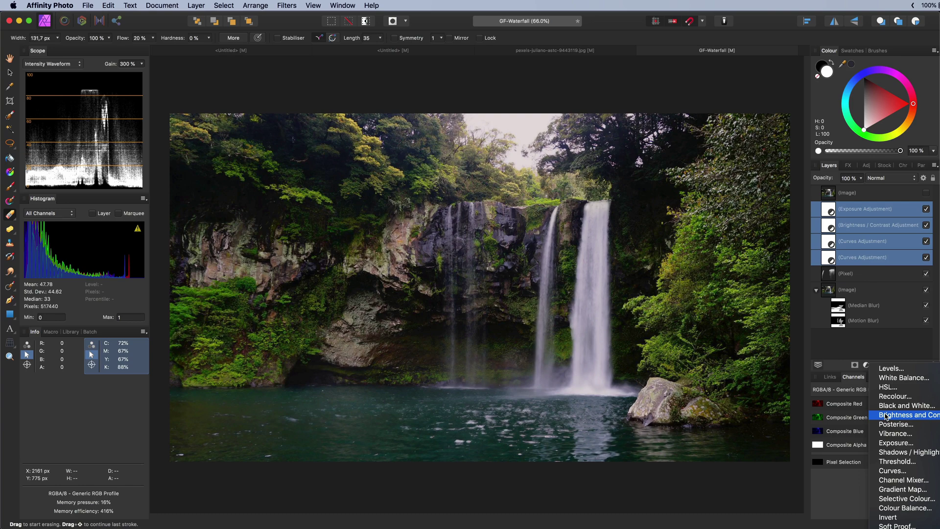
click(886, 416)
drag(695, 450, 703, 474)
click(623, 414)
- Restrict the new Brightness / Contrast adjustment to highlights by ramping its underlying composition range up from 52 % input and 1 % output
click(924, 177)
drag(204, 353, 281, 473)
click(926, 209)
drag(324, 352, 305, 352)
drag(281, 473, 266, 473)
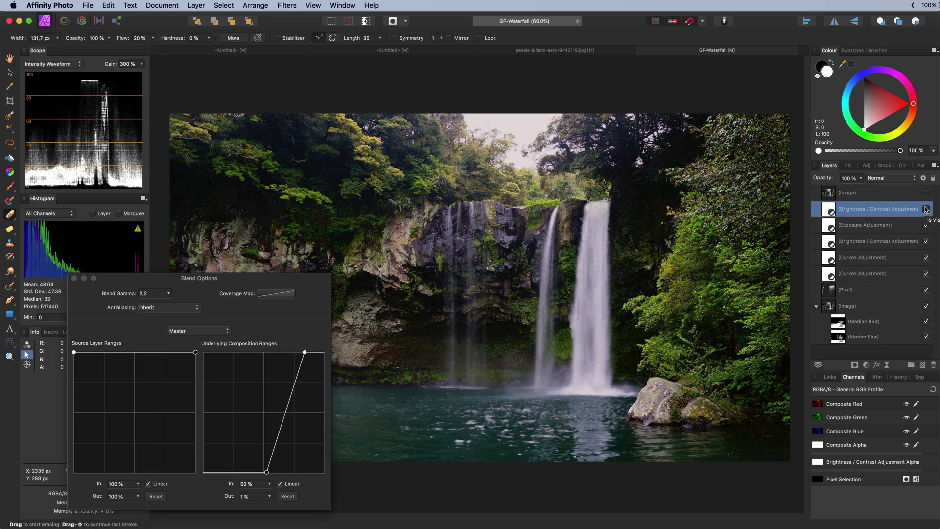
- Reduce the brightness of the top Brightness / Contrast adjustment slightly and close its settings and blend options
double_click(828, 211)
drag(757, 450, 751, 450)
click(623, 414)
click(74, 278)
- Mask the top Brightness / Contrast adjustment out of the sky, treetops and pond using a soft black 292.5 px brush at 100 % flow
click(9, 186)
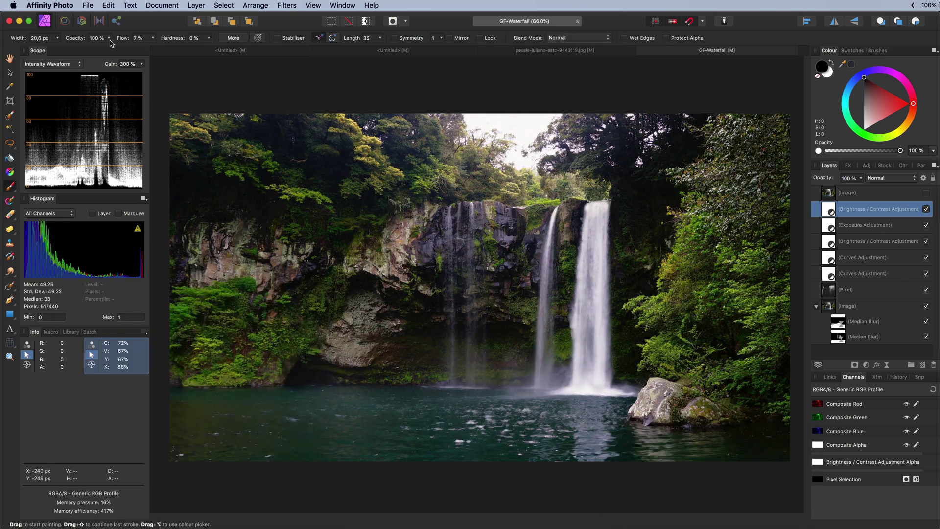
key(bracketright)
key(bracketright)
key(bracketright)
key(bracketright)
key(bracketright)
key(bracketright)
key(bracketright)
key(bracketright)
key(bracketright)
key(bracketright)
mouse_move(508, 167)
mouse_down()
mouse_move(409, 136)
mouse_move(487, 174)
mouse_move(572, 154)
mouse_move(385, 108)
mouse_up()
mouse_move(324, 494)
mouse_down()
mouse_move(431, 444)
mouse_move(692, 451)
mouse_move(629, 407)
mouse_move(493, 407)
mouse_move(254, 448)
mouse_move(382, 426)
mouse_up()
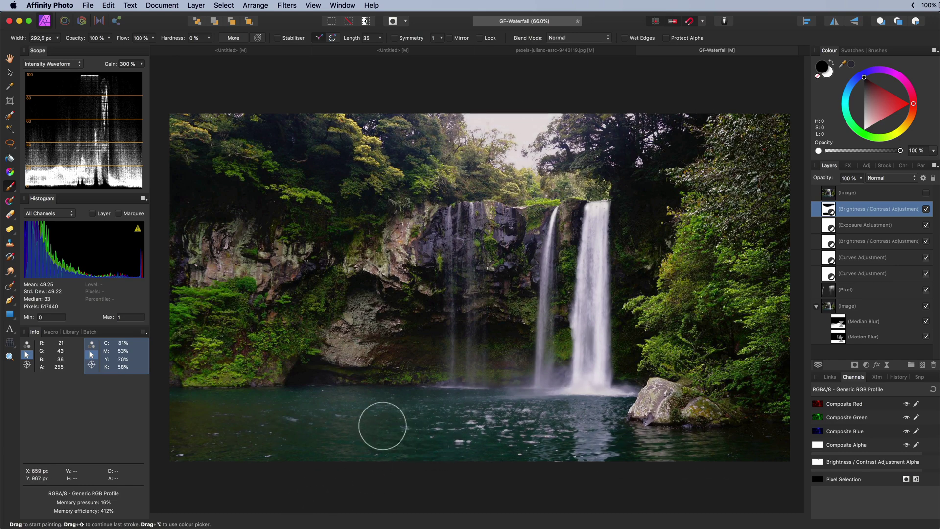
- Toggle all five Curves, Exposure and Brightness / Contrast adjustments together to compare the photo with and without them
shift+click(880, 273)
click(926, 274)
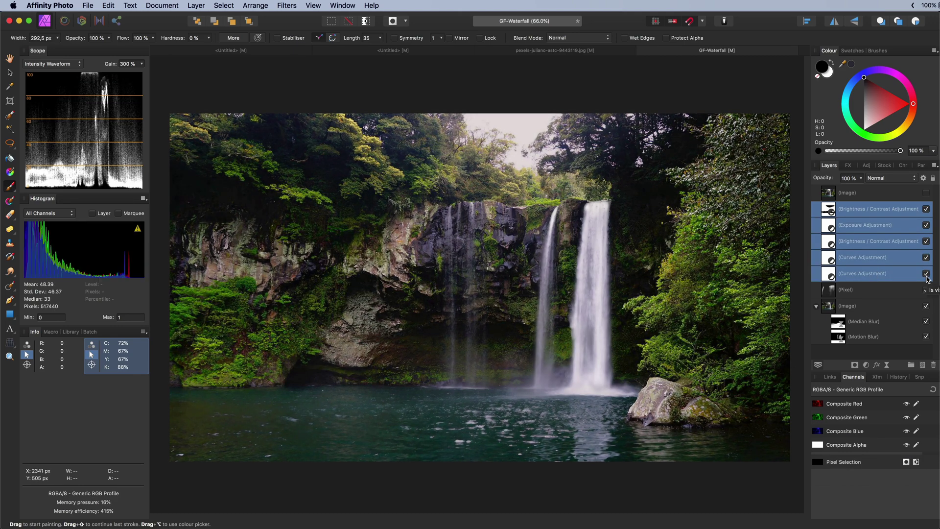
click(926, 274)
click(927, 274)
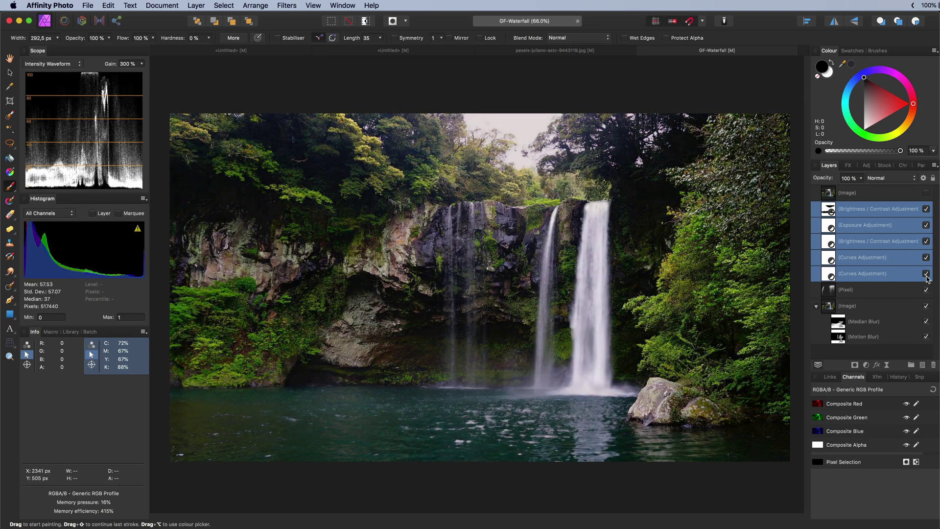
click(926, 275)
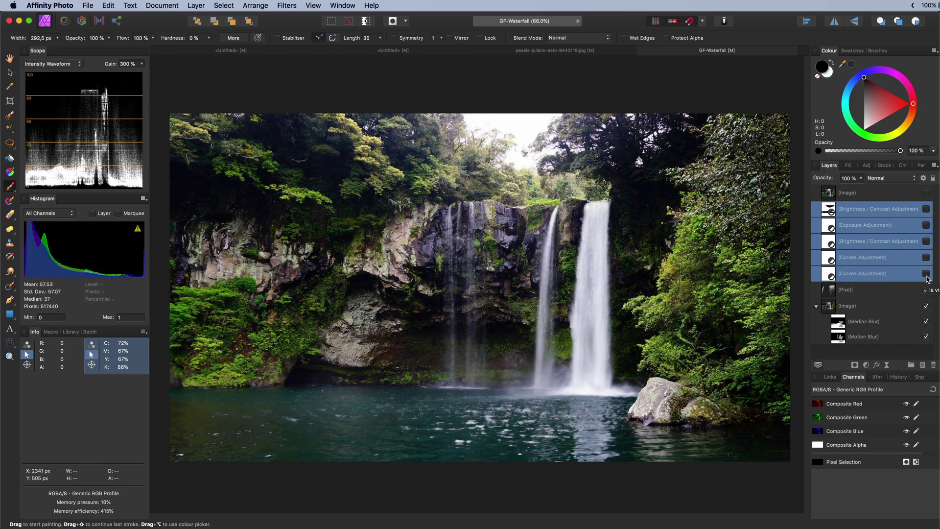